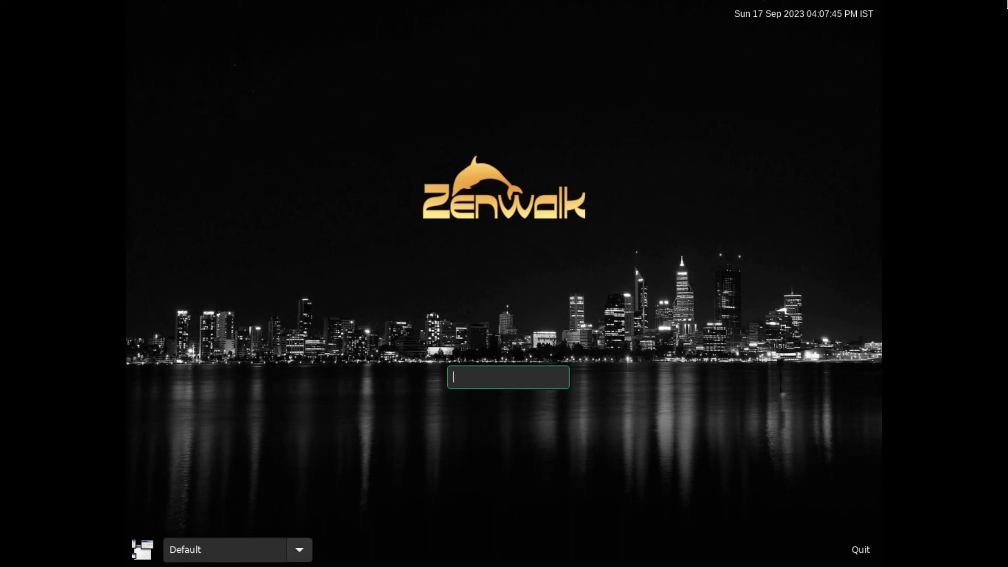
- Log in with the account's username and password to start the Xfce desktop session
{"action": "type", "text": "teven"}
{"action": "key", "text": "Return"}
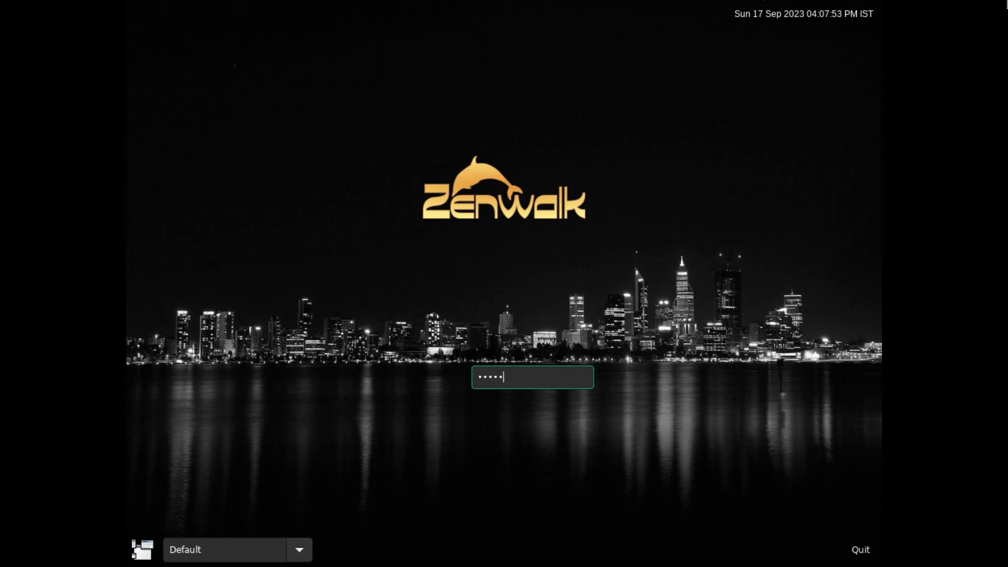
{"action": "key", "text": "Return"}
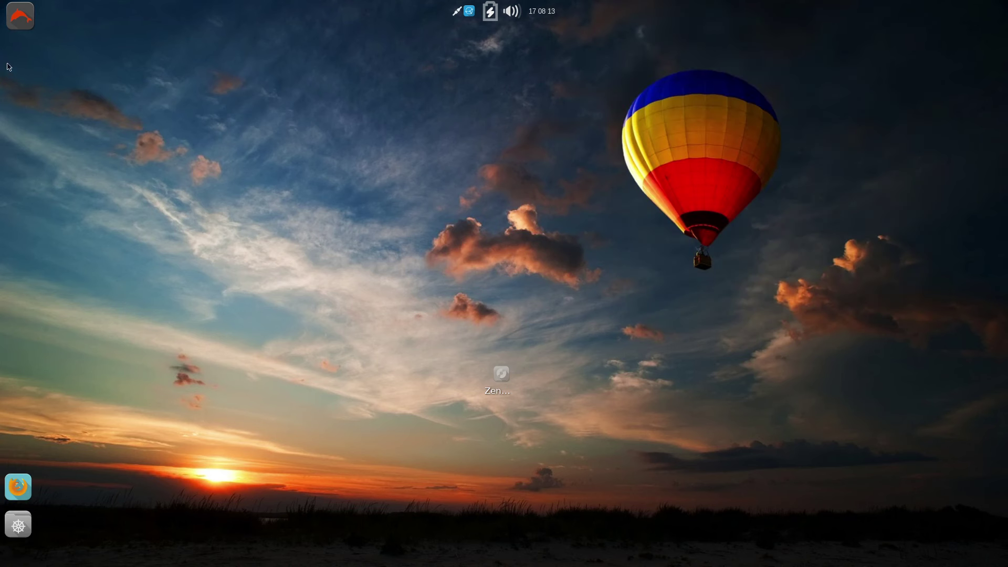
- Glance at the applications menu, dismiss it, then right-click the empty desktop for its context menu
{"action": "left_click", "coordinate": [21, 16]}
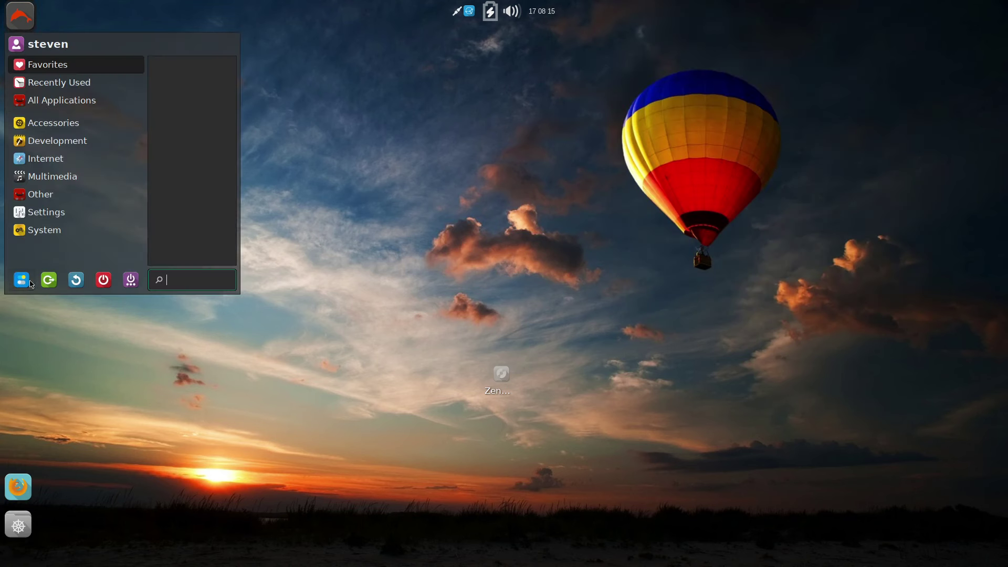
{"action": "left_click", "coordinate": [420, 176]}
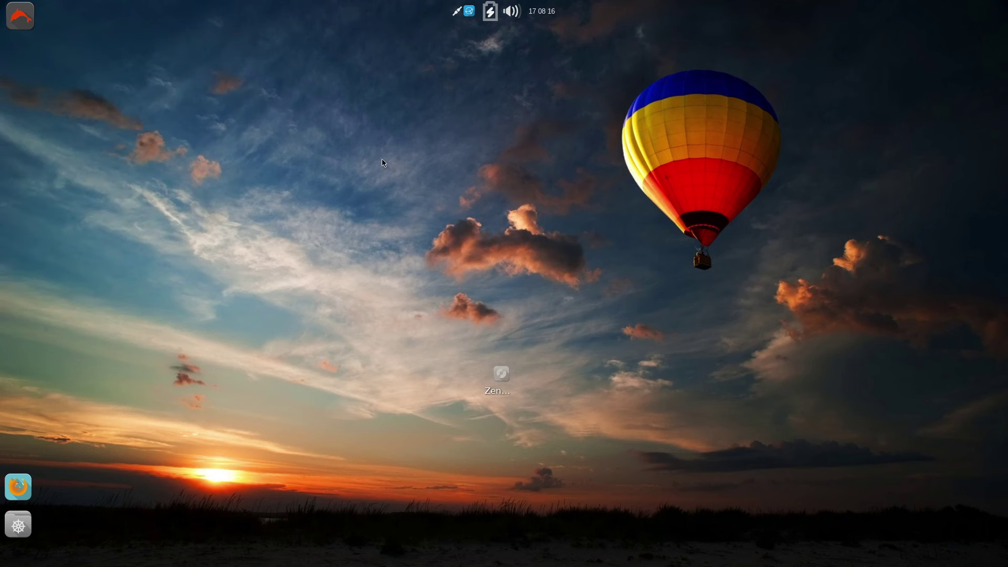
{"action": "right_click", "coordinate": [151, 148]}
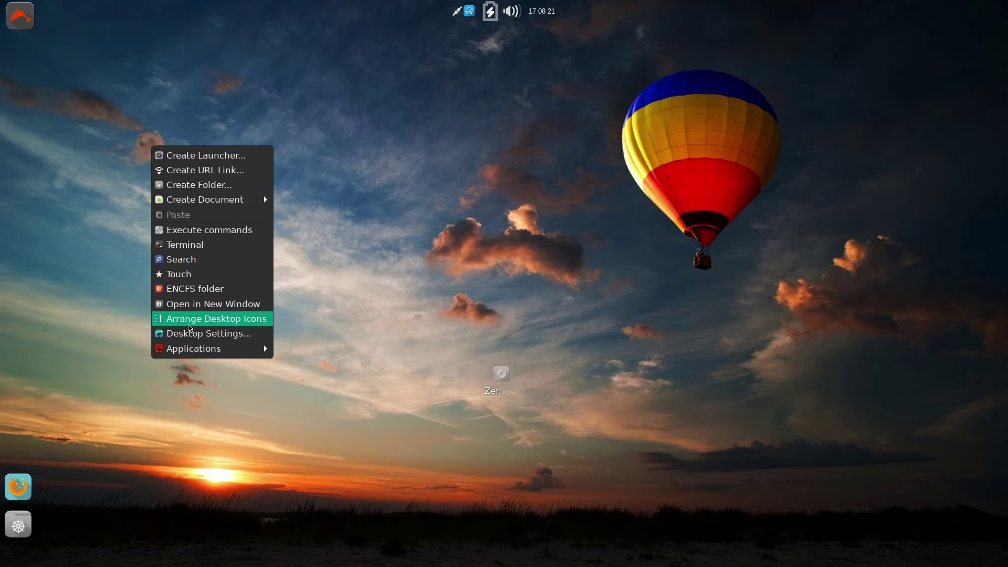
- Open Desktop Settings and try the pier, rocky coast and sunset jetty wallpapers
{"action": "left_click", "coordinate": [194, 334]}
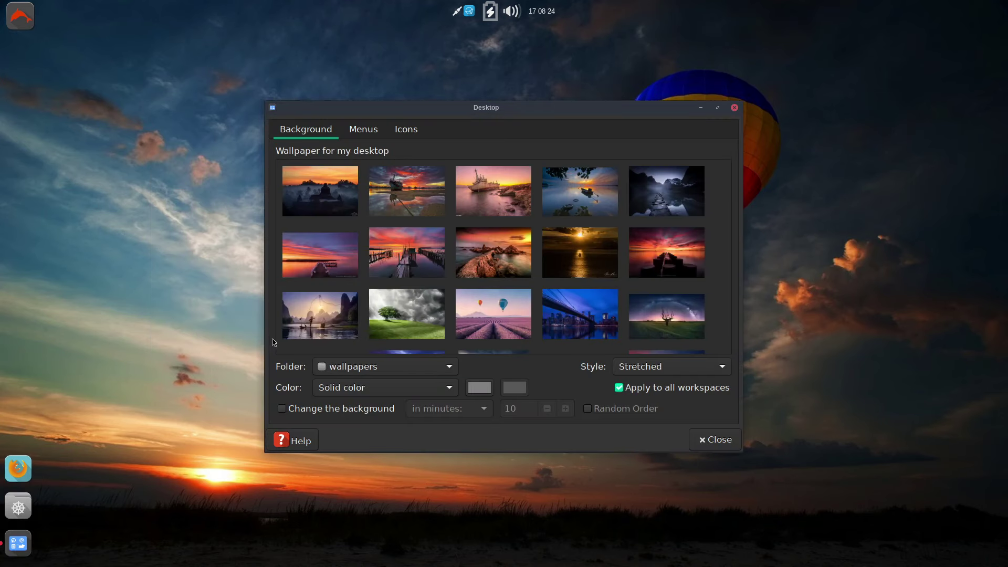
{"action": "left_click", "coordinate": [428, 262]}
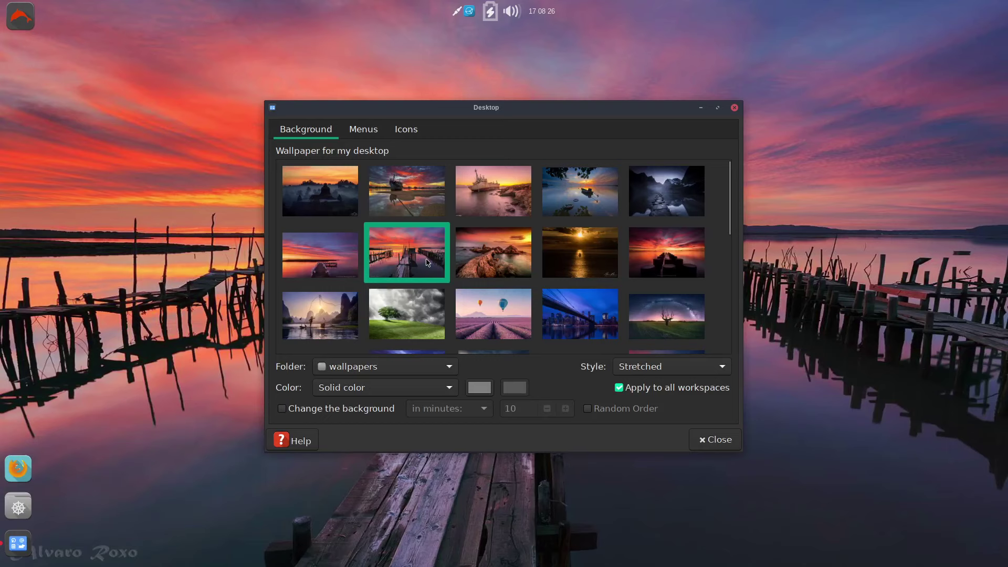
{"action": "left_click", "coordinate": [486, 264]}
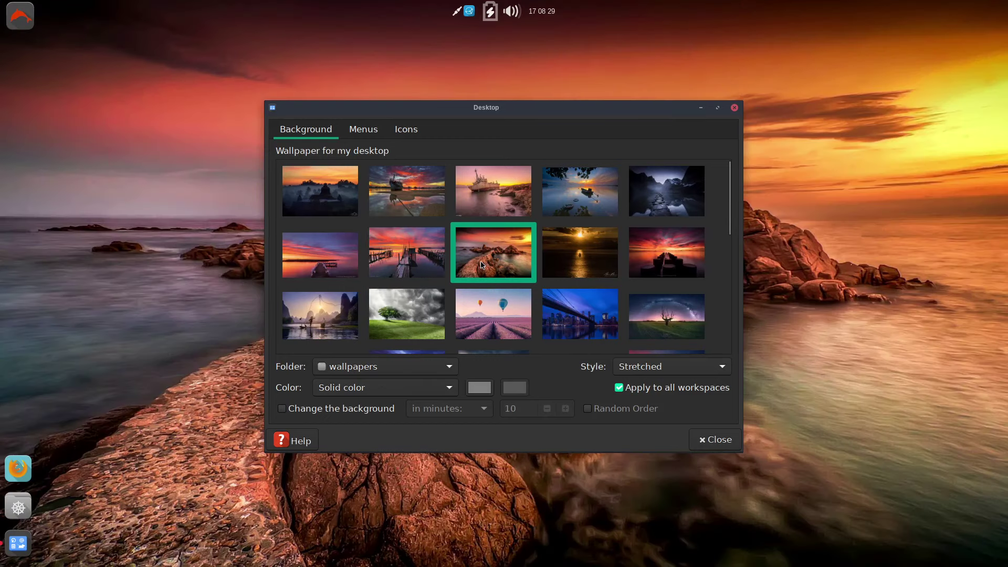
{"action": "left_click_drag", "start_coordinate": [471, 107], "coordinate": [540, 58]}
{"action": "left_click", "coordinate": [386, 205]}
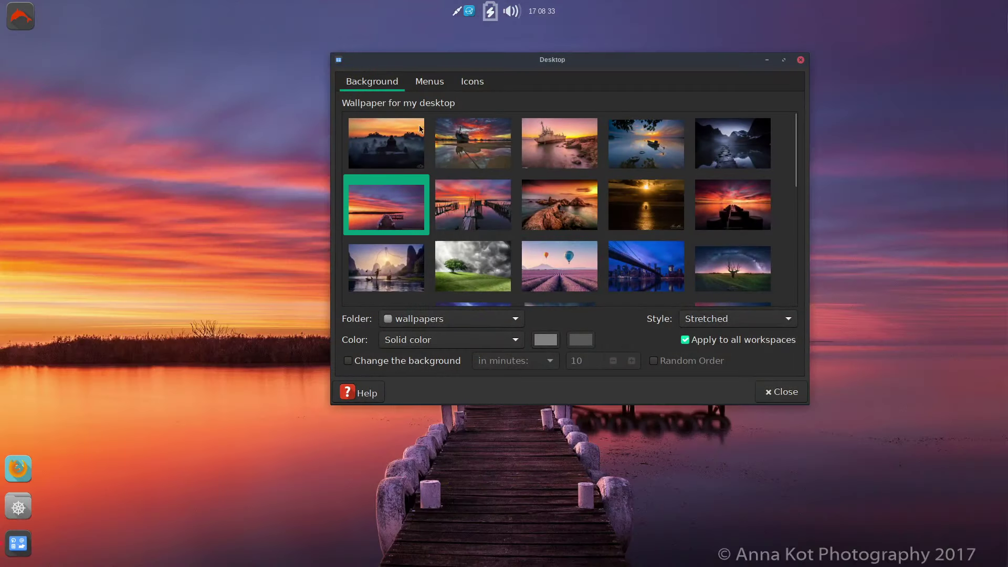
{"action": "left_click_drag", "start_coordinate": [453, 63], "coordinate": [356, 54]}
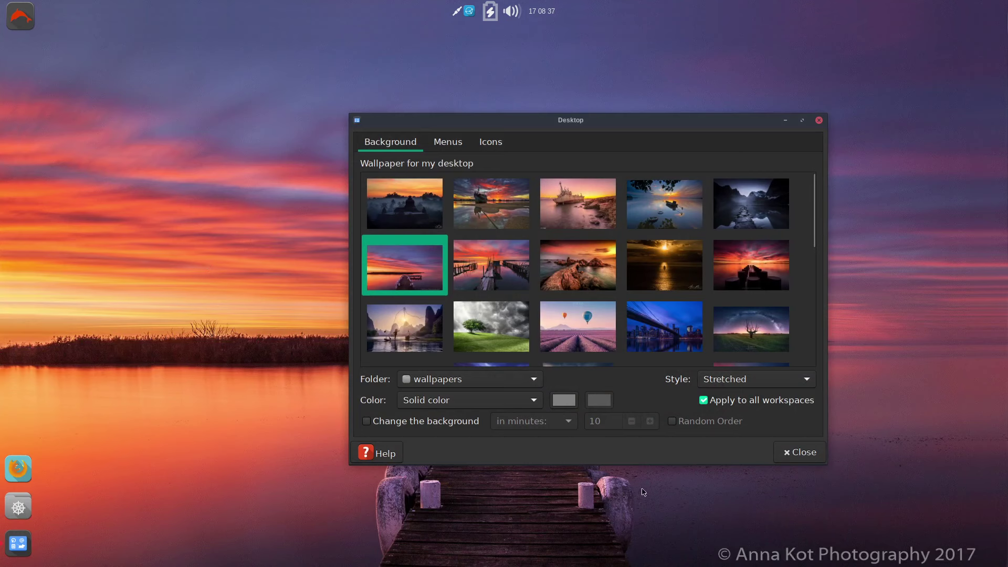
{"action": "left_click_drag", "start_coordinate": [812, 211], "coordinate": [816, 410]}
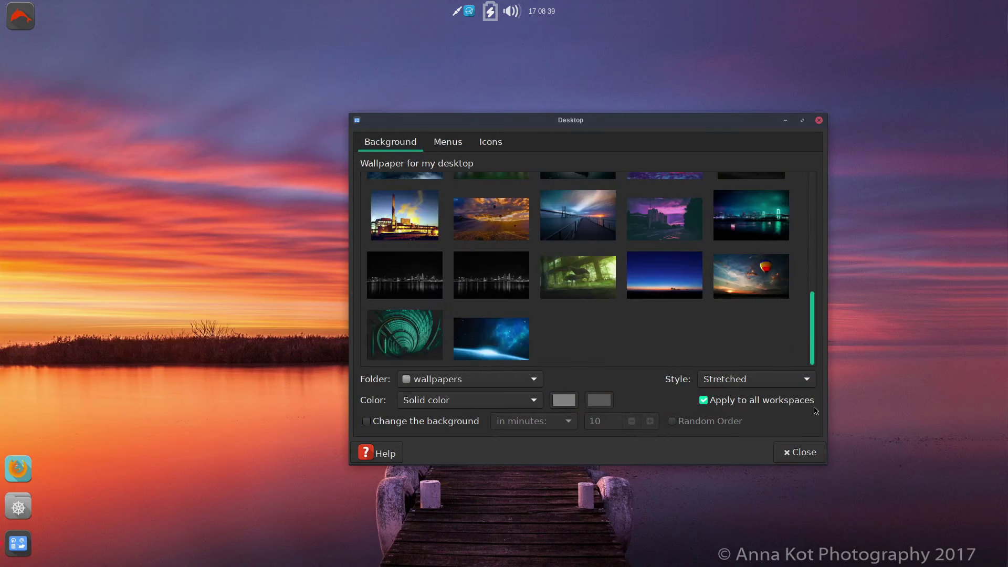
- Try the space, green tunnel and overgrown room wallpapers, then settle on the hot-air balloon sunset
{"action": "left_click", "coordinate": [494, 347]}
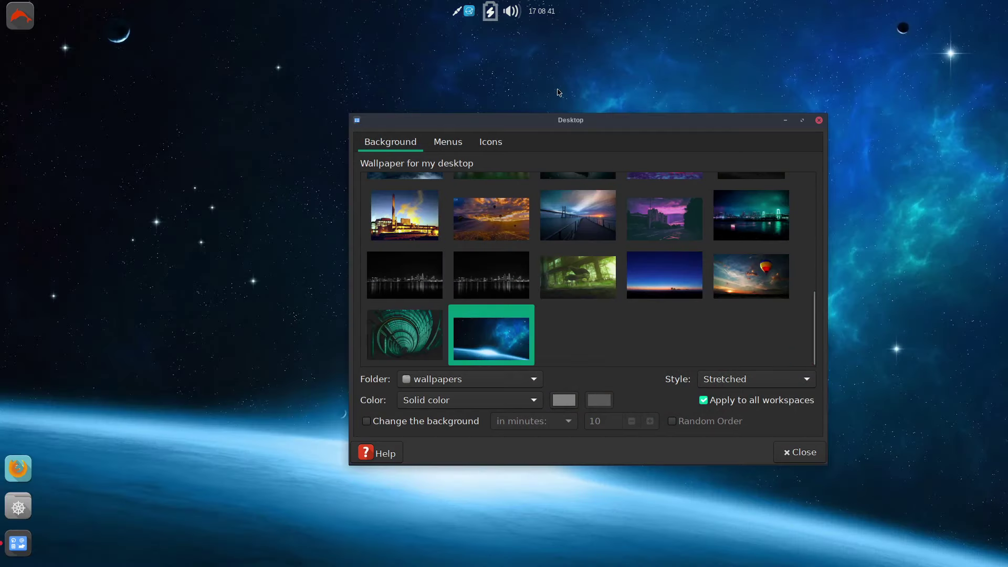
{"action": "left_click_drag", "start_coordinate": [567, 122], "coordinate": [750, 314]}
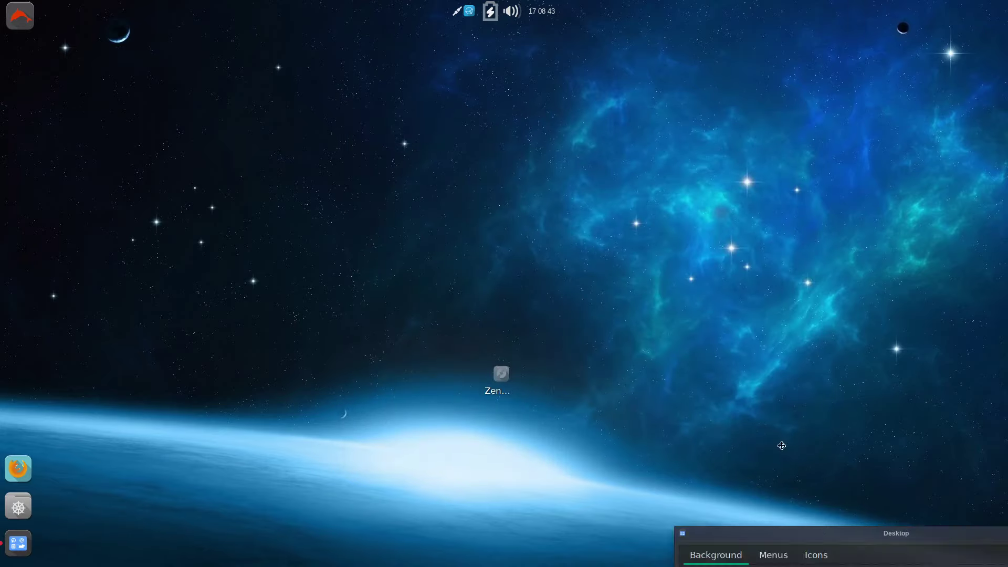
{"action": "left_click", "coordinate": [381, 275]}
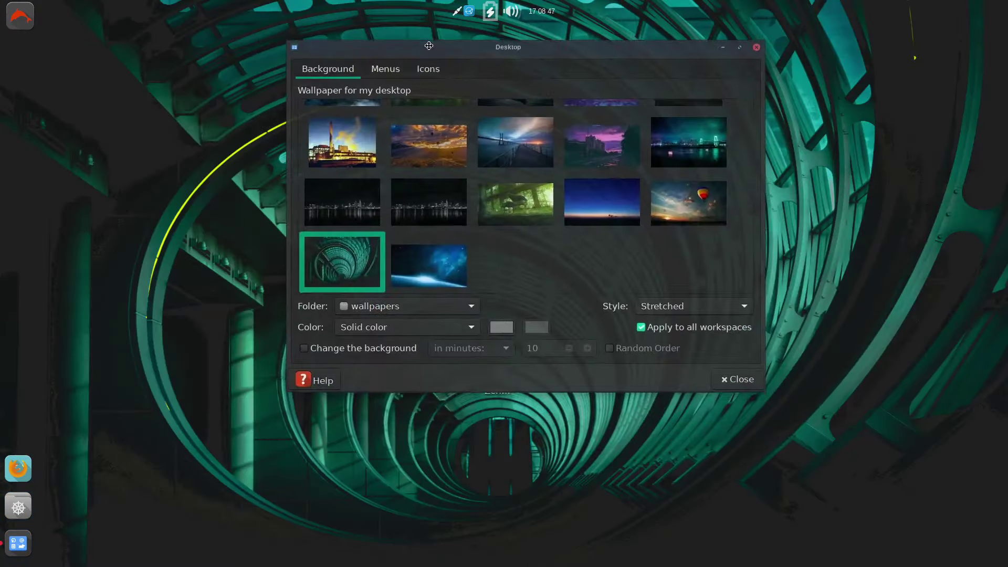
{"action": "left_click_drag", "start_coordinate": [429, 46], "coordinate": [405, 67]}
{"action": "left_click", "coordinate": [504, 235]}
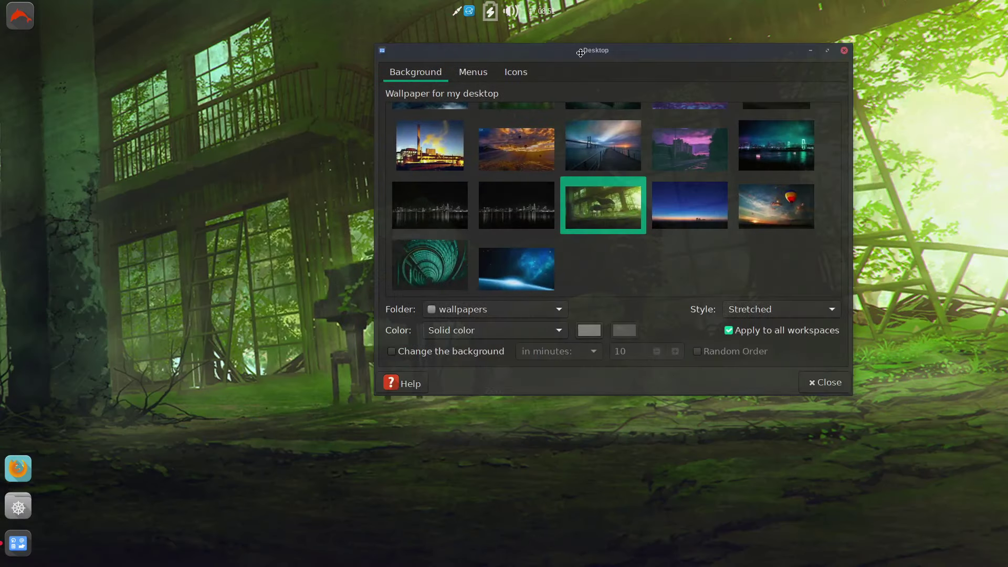
{"action": "left_click", "coordinate": [528, 156]}
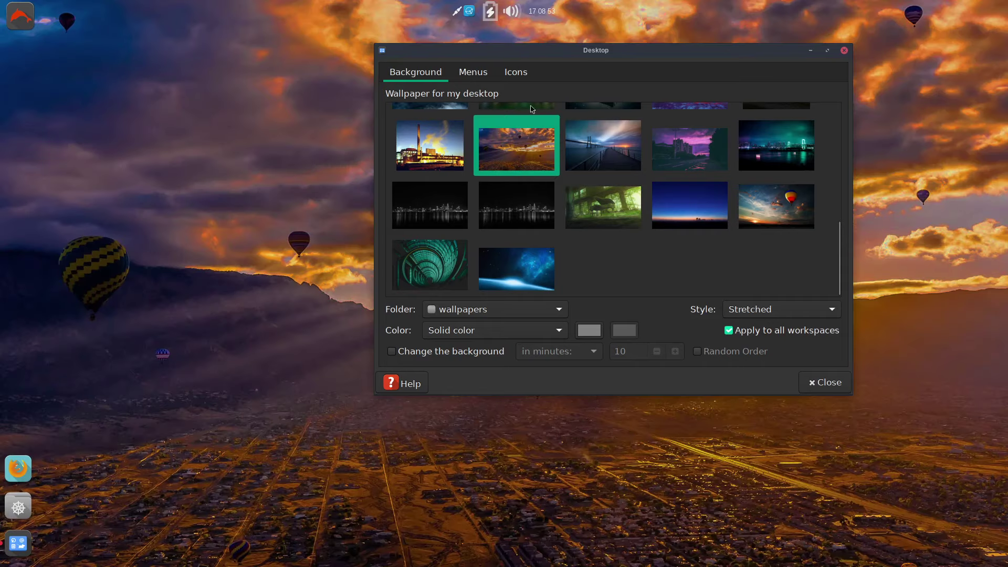
{"action": "left_click_drag", "start_coordinate": [548, 54], "coordinate": [833, 565]}
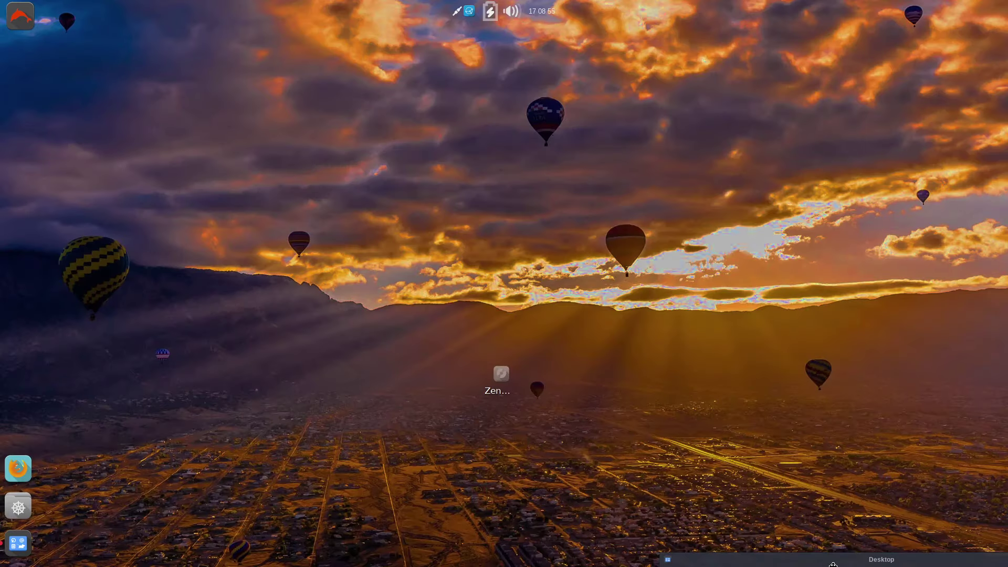
- Try the purple lake sunset, night bridge and lake-with-boat wallpapers
{"action": "scroll", "coordinate": [635, 289], "scroll_direction": "up", "scroll_amount": 3}
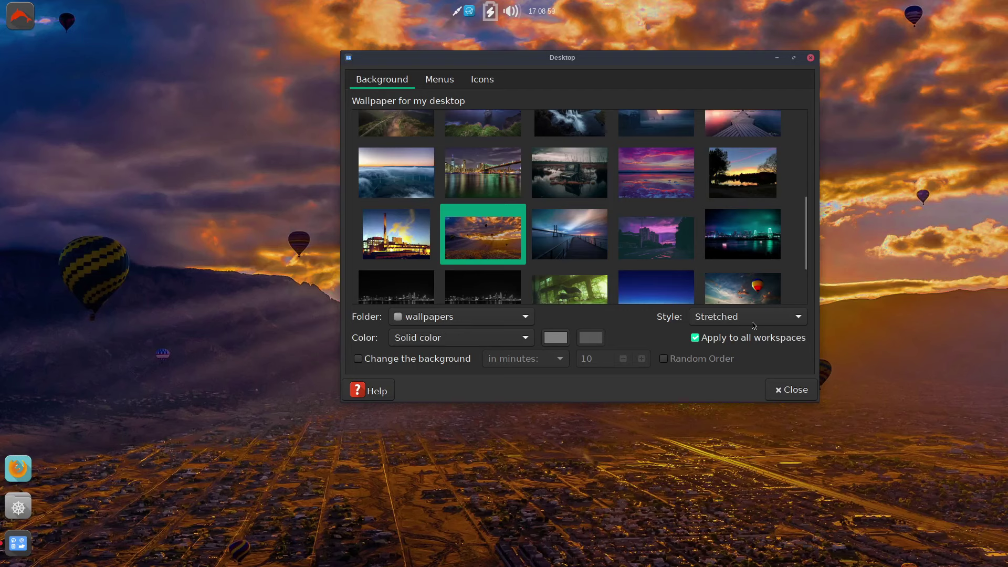
{"action": "scroll", "coordinate": [562, 200], "scroll_direction": "up", "scroll_amount": 3}
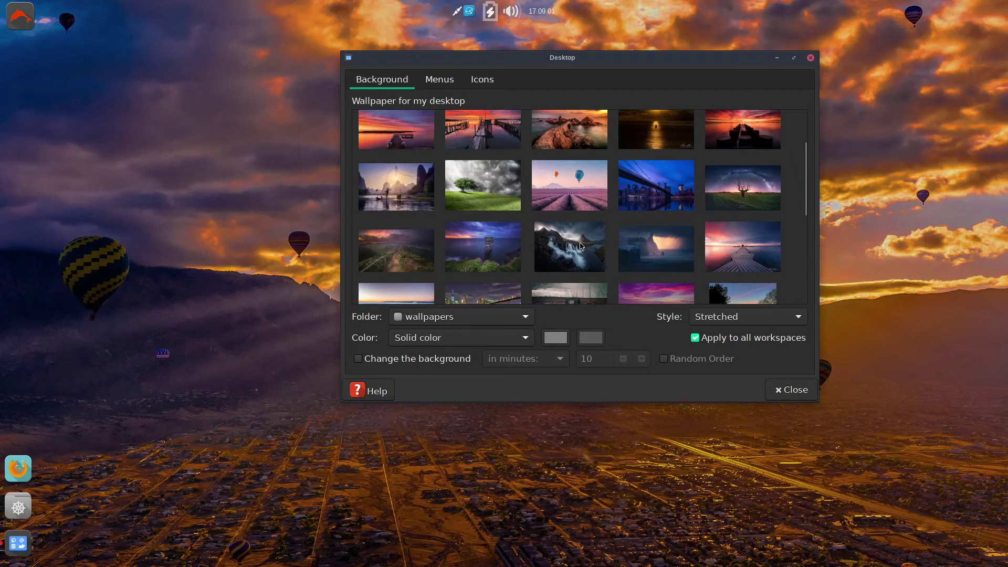
{"action": "scroll", "coordinate": [641, 279], "scroll_direction": "down", "scroll_amount": 1}
{"action": "left_click", "coordinate": [644, 262]}
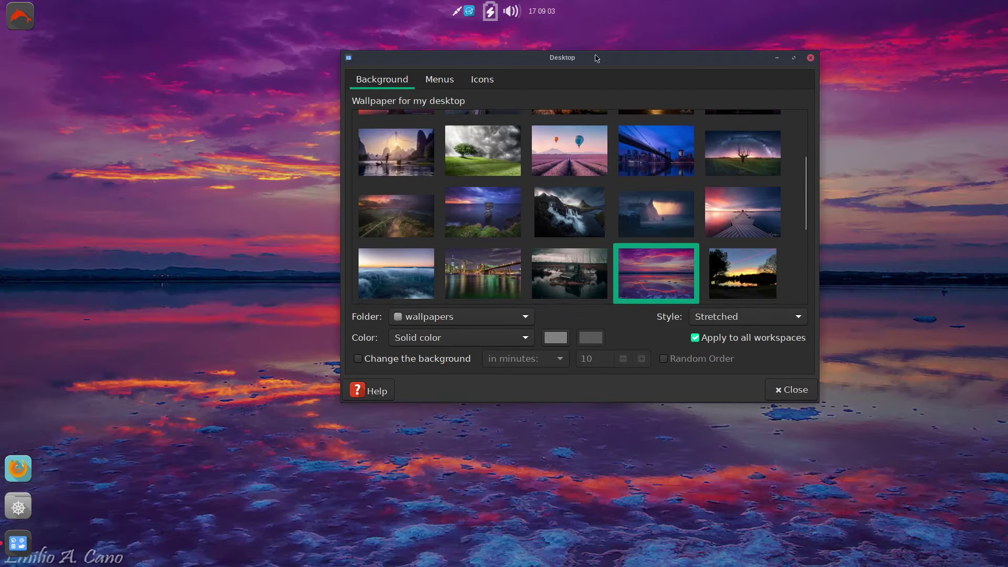
{"action": "left_click_drag", "start_coordinate": [597, 57], "coordinate": [643, 550]}
{"action": "left_click_drag", "start_coordinate": [640, 516], "coordinate": [586, 139]}
{"action": "left_click", "coordinate": [648, 170]}
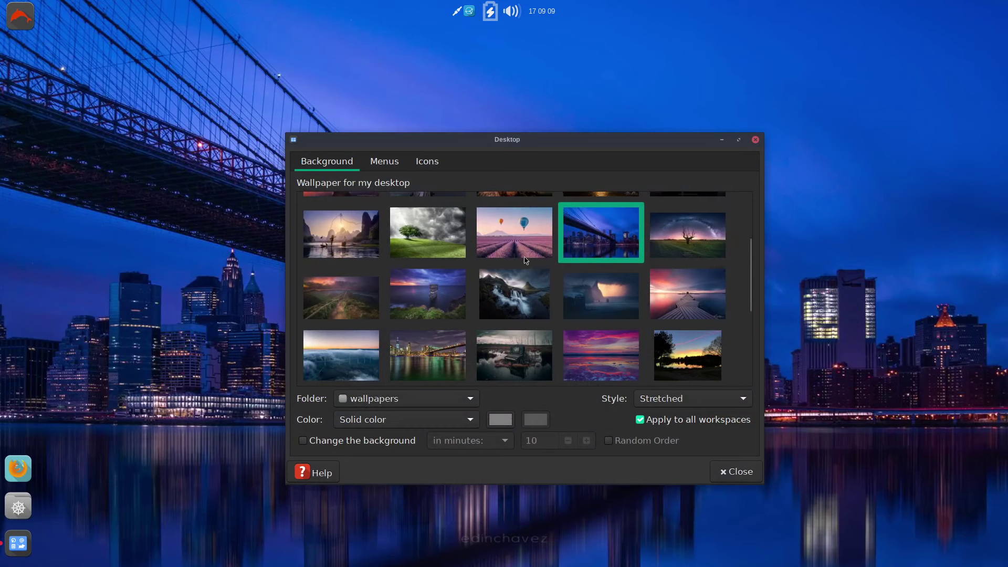
{"action": "scroll", "coordinate": [525, 294], "scroll_direction": "up", "scroll_amount": 2}
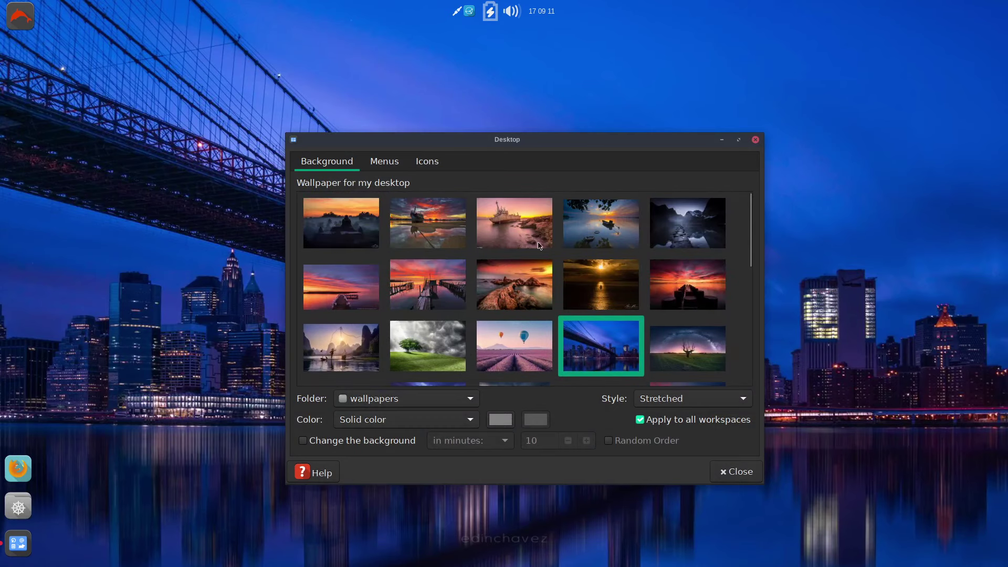
{"action": "left_click", "coordinate": [609, 233]}
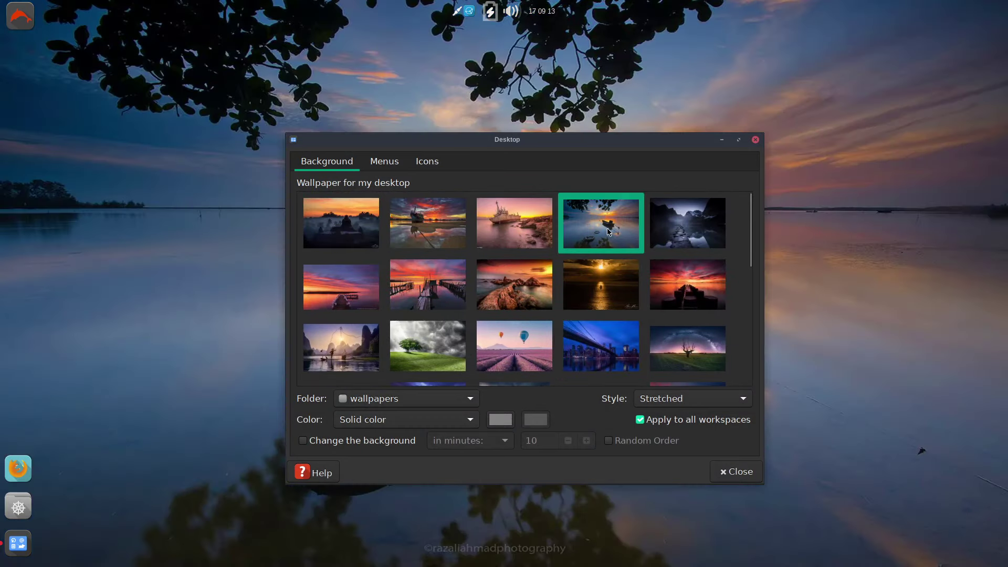
- Settle on the beached boat at sunset wallpaper, then view the Menus and Icons settings
{"action": "left_click", "coordinate": [428, 225]}
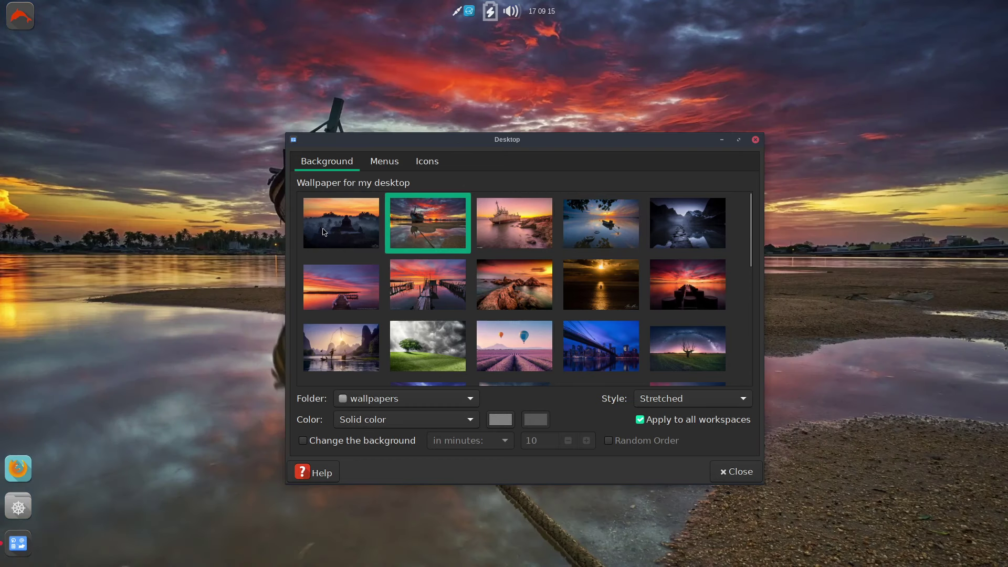
{"action": "left_click", "coordinate": [324, 232]}
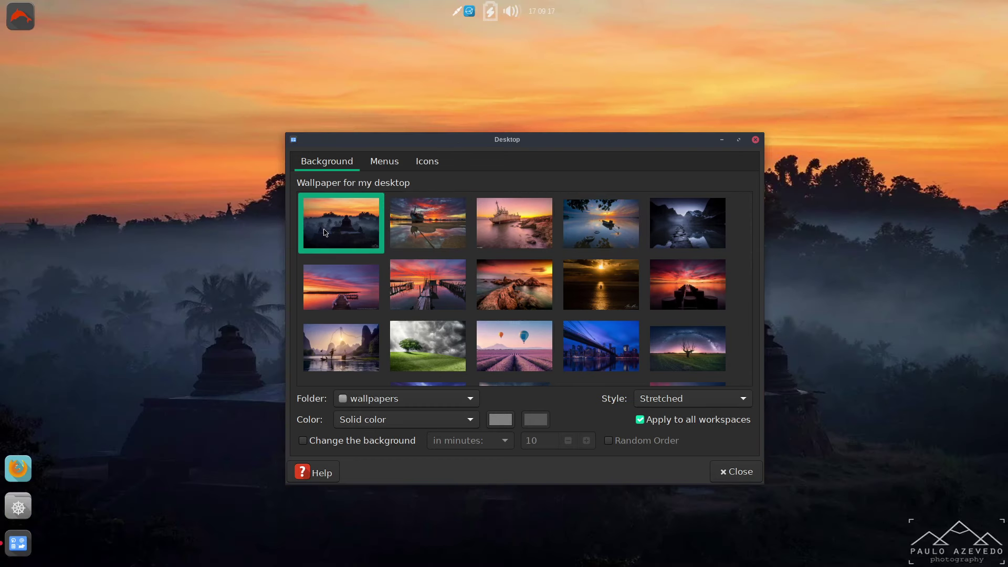
{"action": "left_click", "coordinate": [399, 235]}
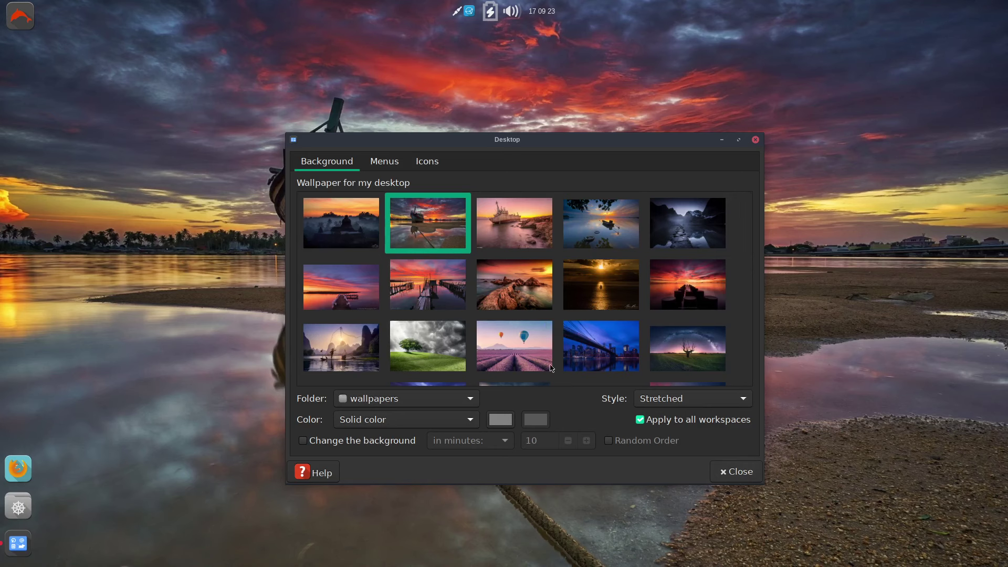
{"action": "left_click", "coordinate": [391, 163]}
{"action": "left_click", "coordinate": [434, 165]}
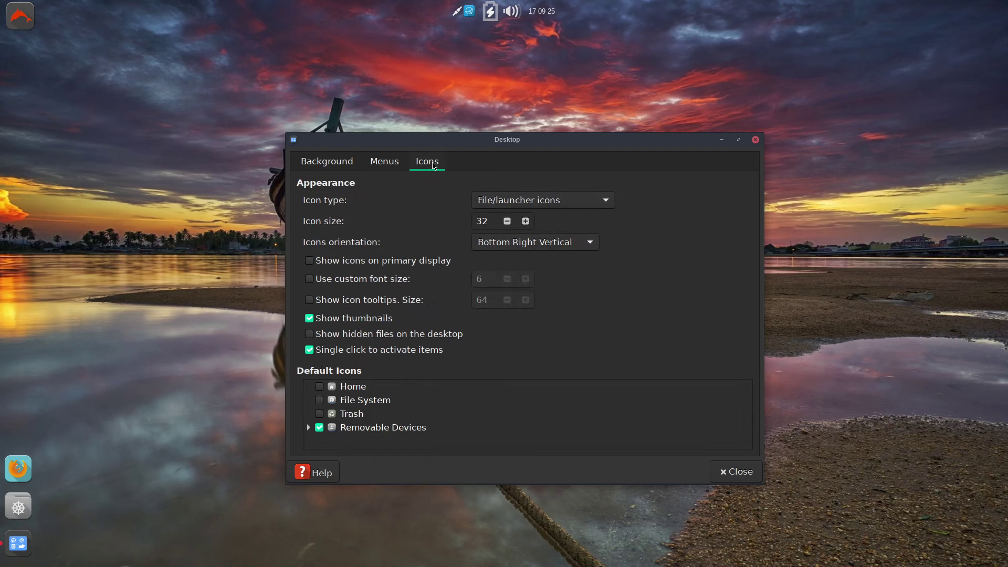
- Close Desktop Settings and launch Firefox from Internet, declining the default-browser prompt and maximizing it
{"action": "left_click", "coordinate": [743, 473]}
{"action": "left_click", "coordinate": [21, 17]}
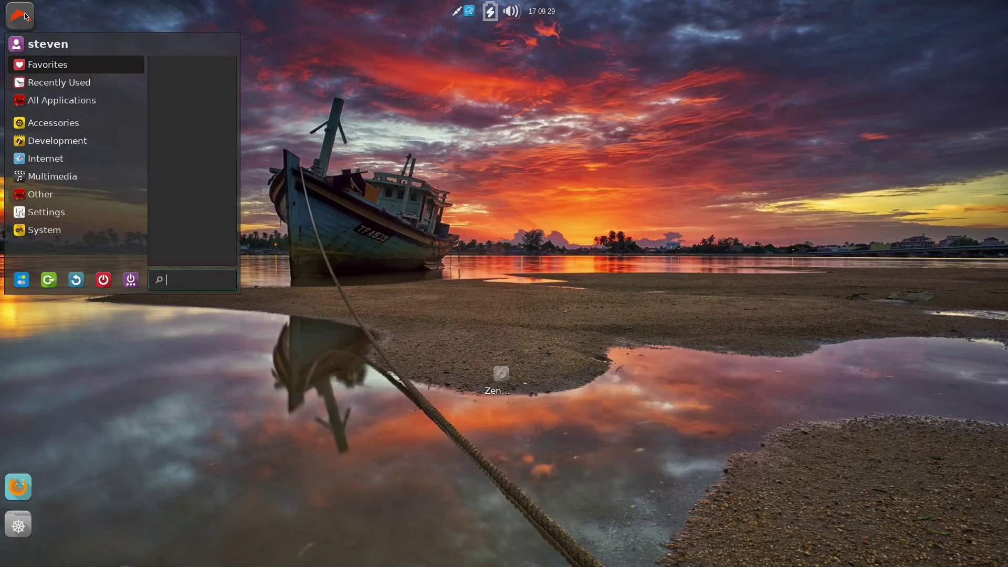
{"action": "left_click", "coordinate": [52, 164]}
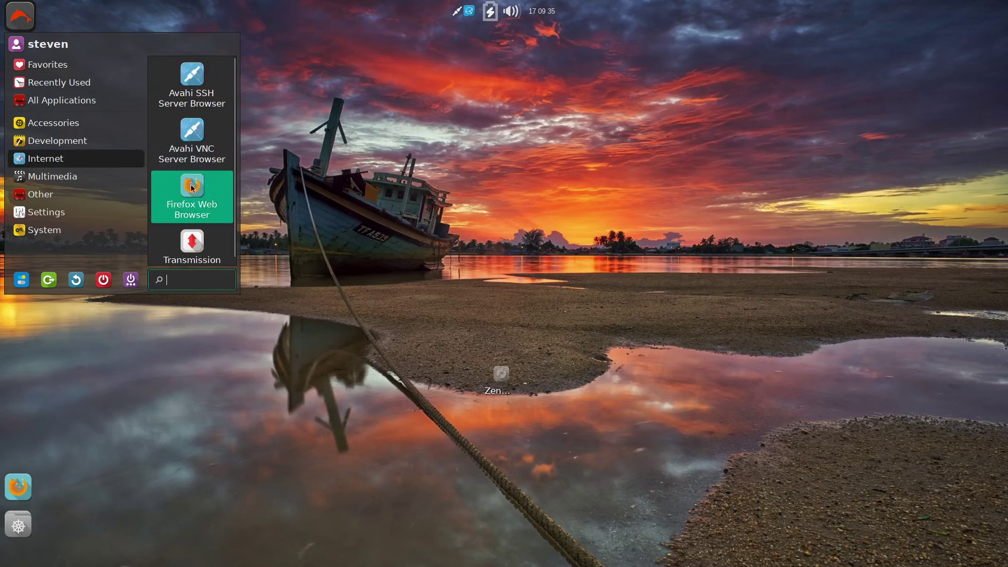
{"action": "scroll", "coordinate": [194, 200], "scroll_direction": "down", "scroll_amount": 1}
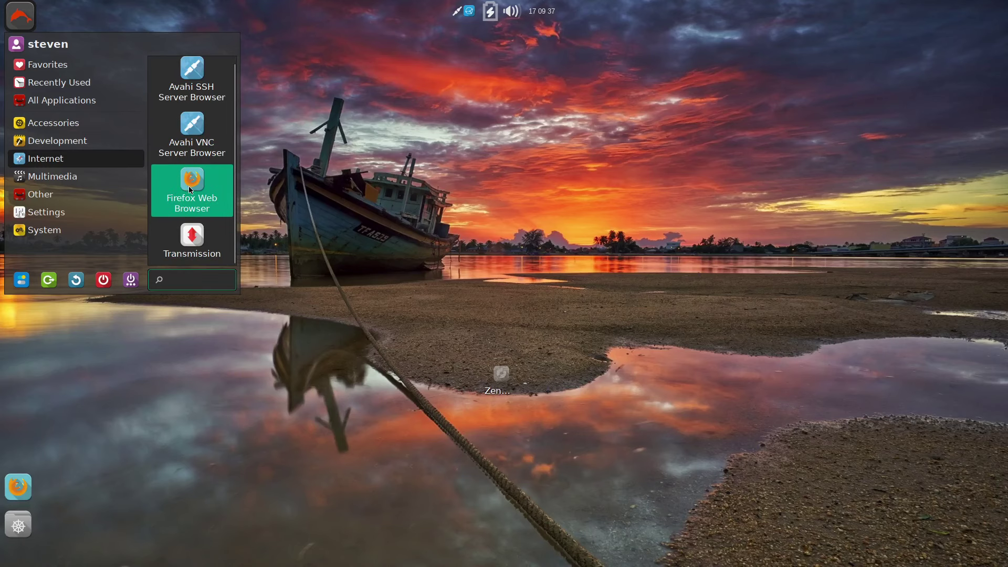
{"action": "left_click", "coordinate": [193, 188]}
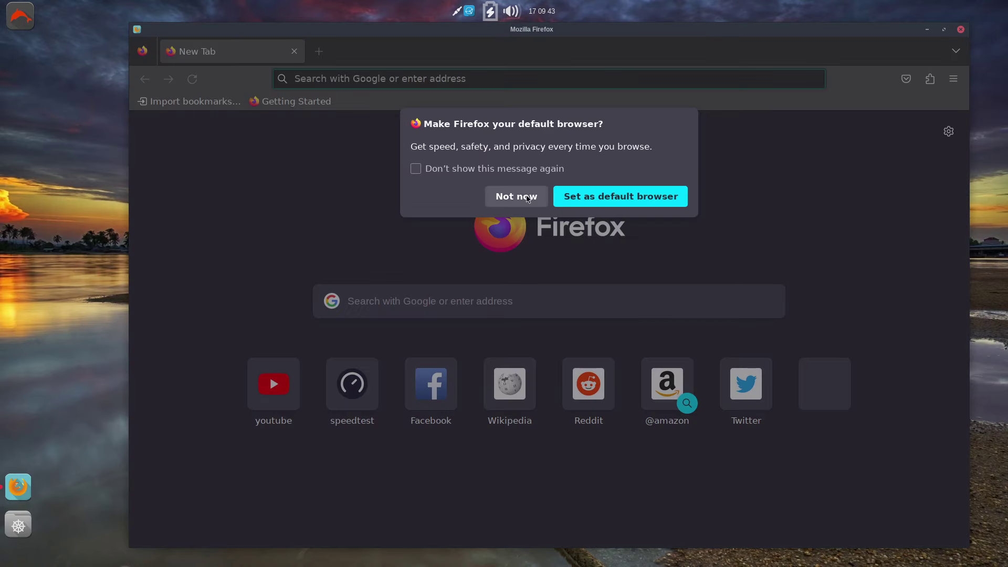
{"action": "left_click", "coordinate": [527, 198]}
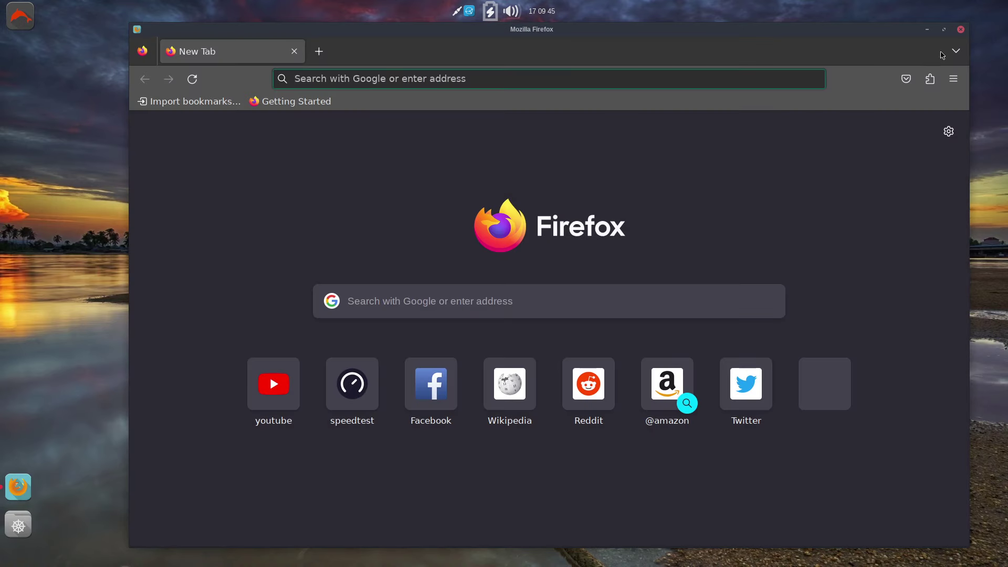
{"action": "left_click", "coordinate": [943, 30]}
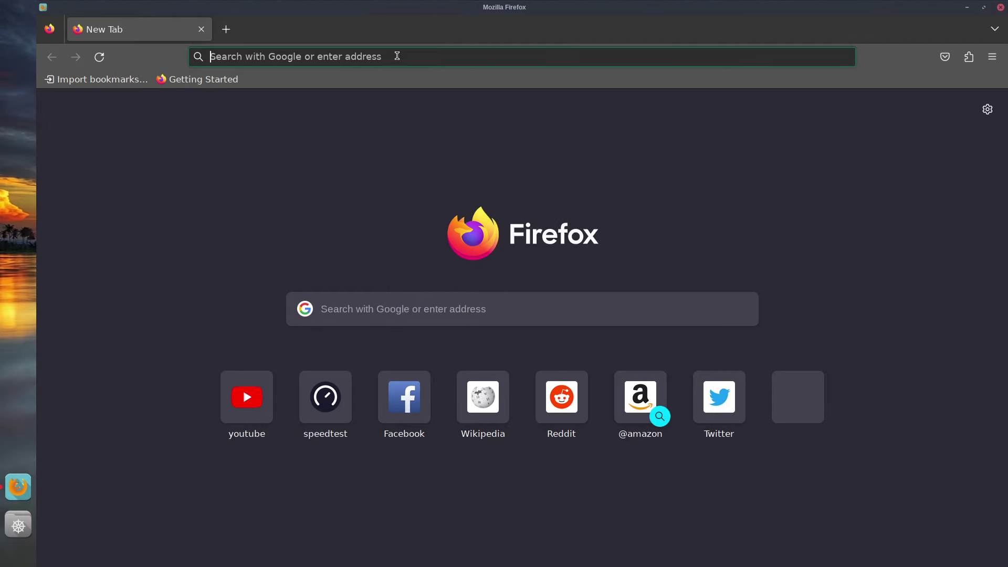
- Load distrowatch.com in Firefox
{"action": "left_click", "coordinate": [382, 55]}
{"action": "type", "text": "distrowa"}
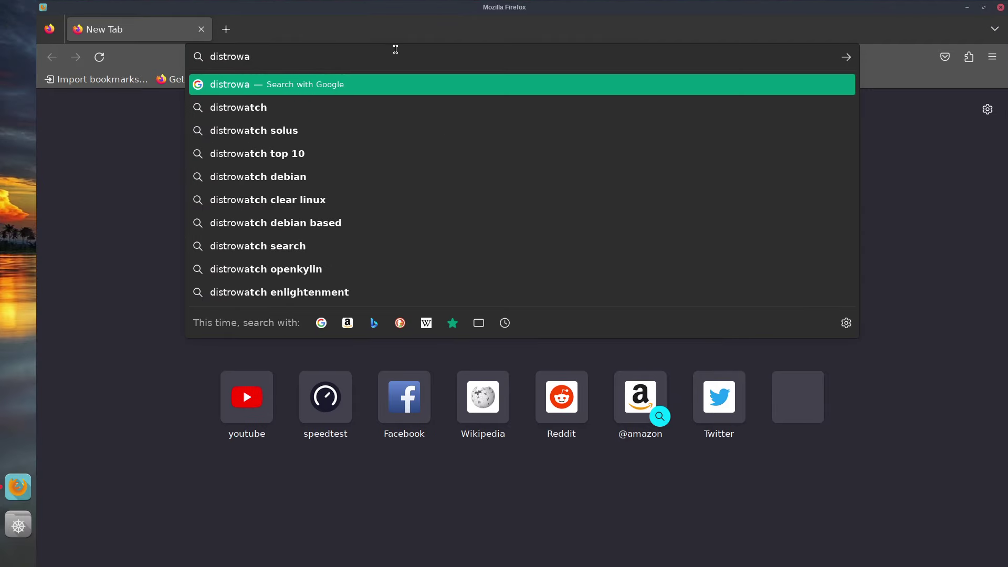
{"action": "type", "text": "tch"}
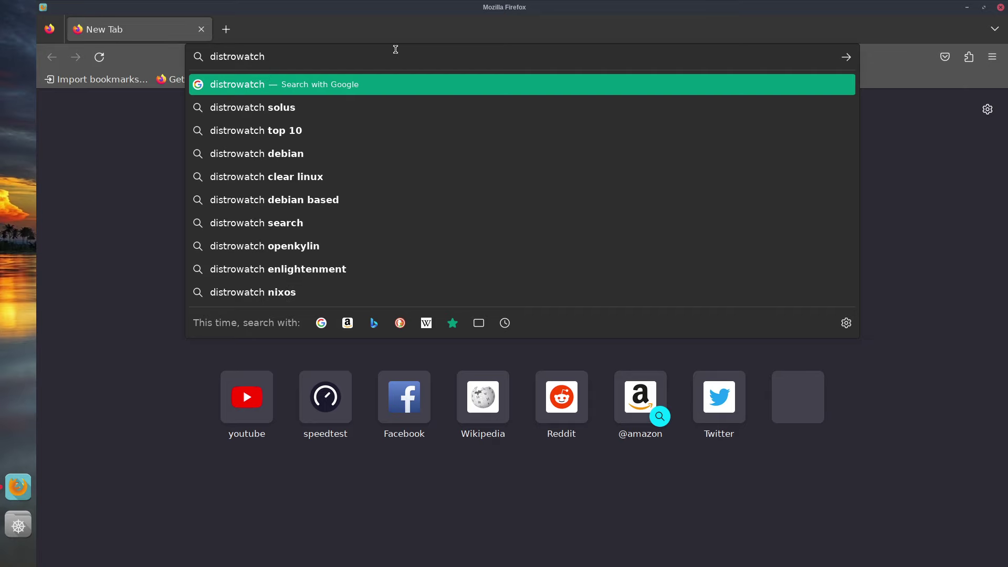
{"action": "type", "text": ".com"}
{"action": "key", "text": "Return"}
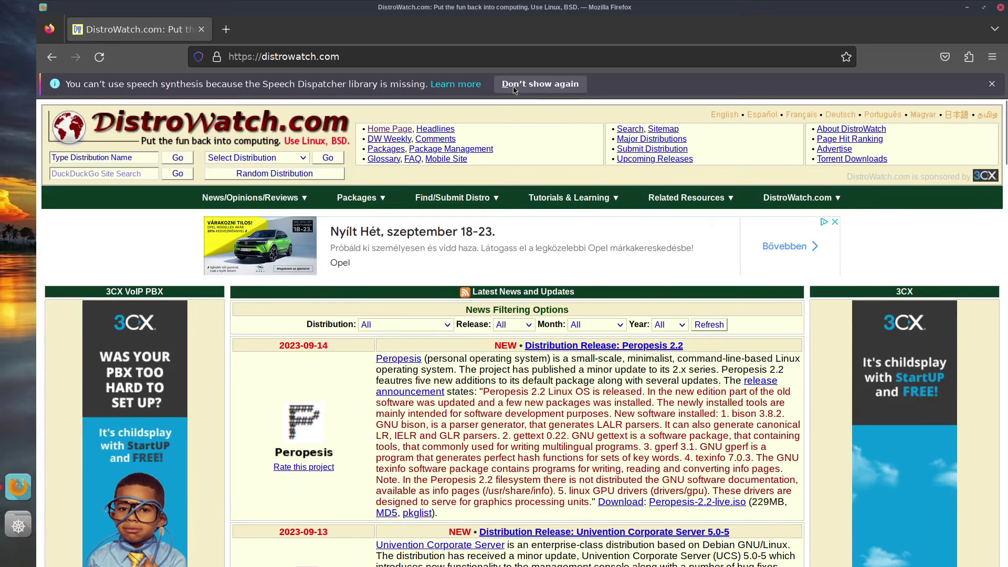
- Dismiss the speech notice and go from the distributions list to the Zenwalk page, accepting cookies
{"action": "left_click", "coordinate": [514, 85]}
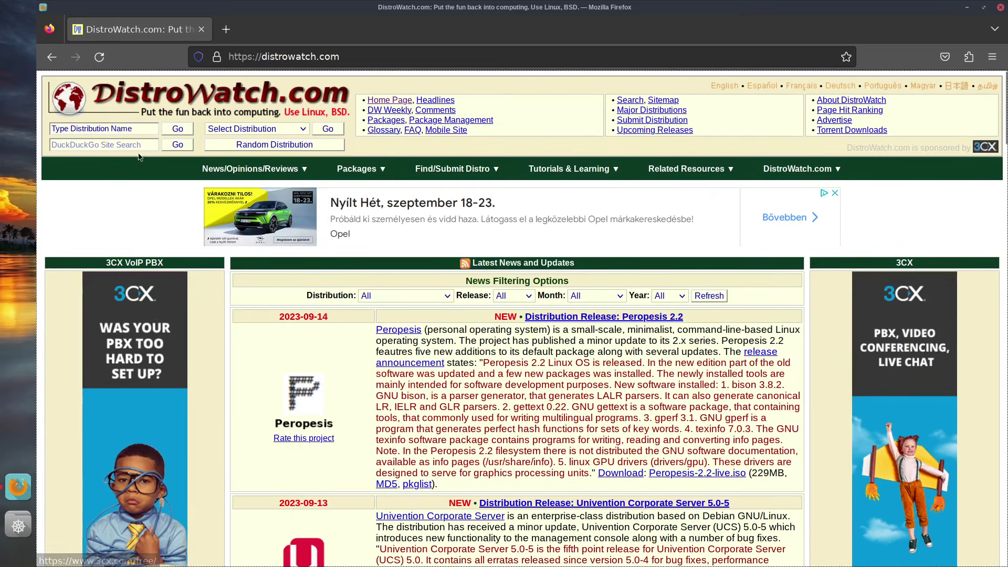
{"action": "left_click", "coordinate": [265, 131]}
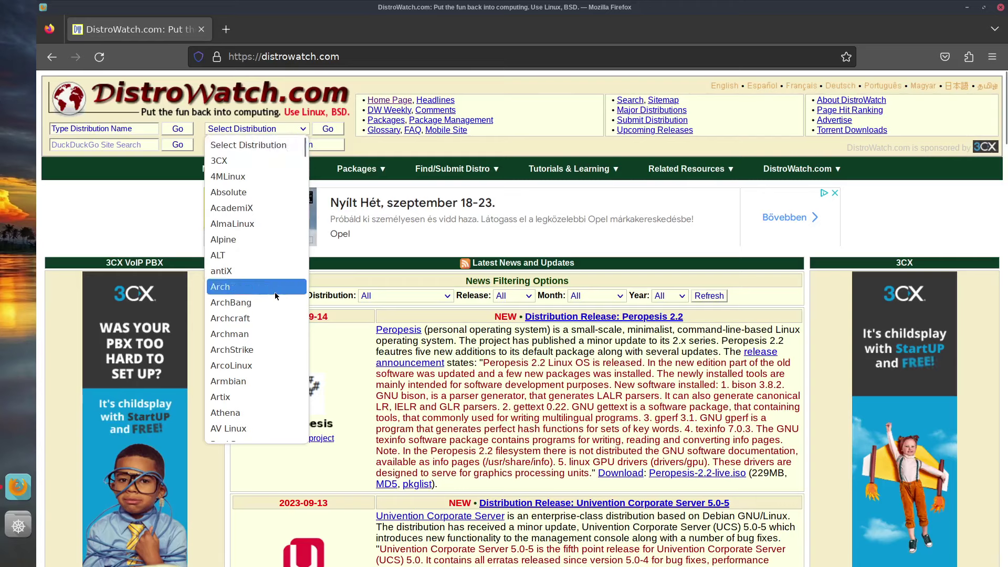
{"action": "scroll", "coordinate": [274, 292], "scroll_direction": "down", "scroll_amount": 20}
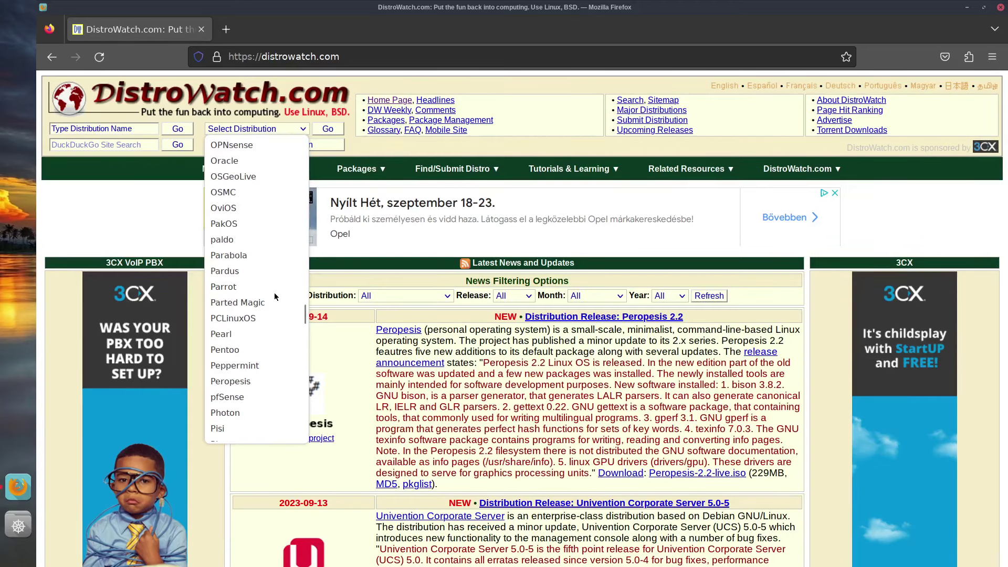
{"action": "scroll", "coordinate": [274, 293], "scroll_direction": "down", "scroll_amount": 20}
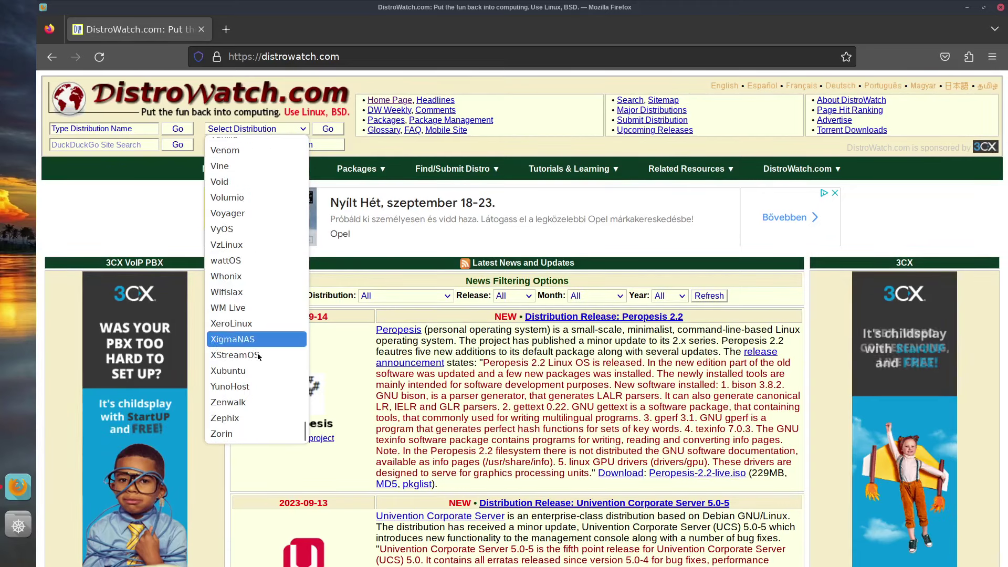
{"action": "left_click", "coordinate": [246, 402]}
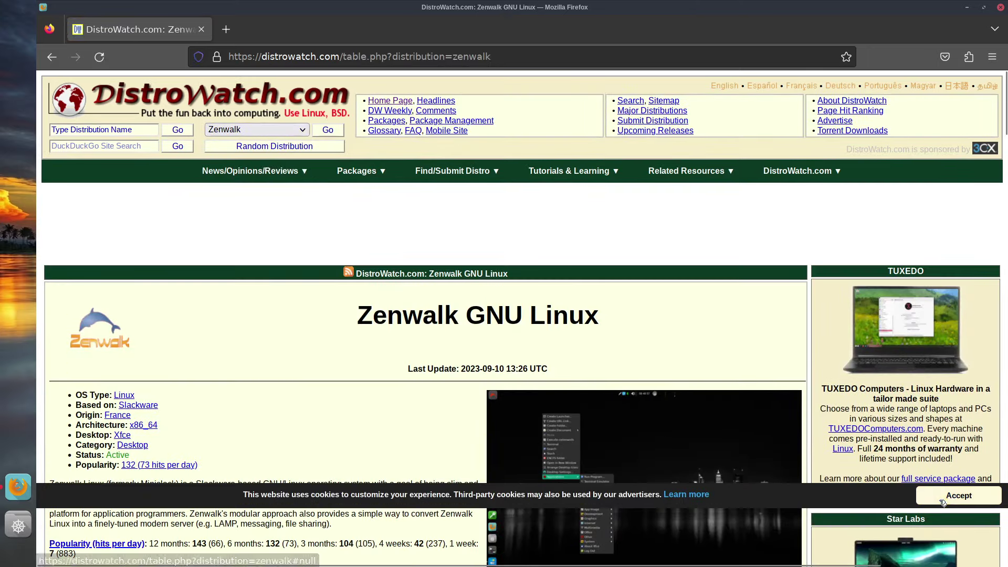
{"action": "left_click", "coordinate": [943, 501]}
- Browse the Zenwalk page, view its screenshot full size, then return to the DistroWatch home page
{"action": "scroll", "coordinate": [276, 326], "scroll_direction": "down", "scroll_amount": 7}
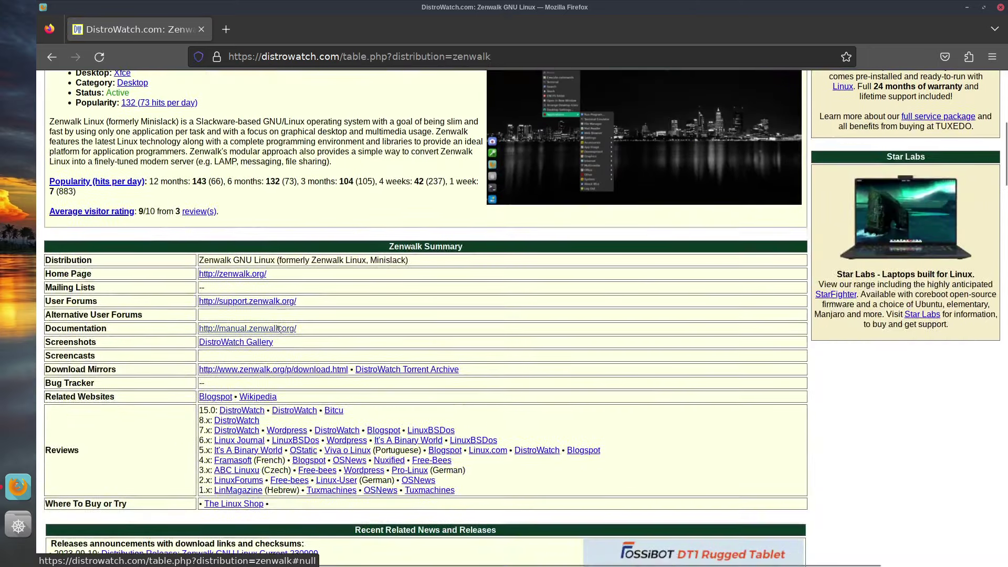
{"action": "scroll", "coordinate": [280, 328], "scroll_direction": "up", "scroll_amount": 5}
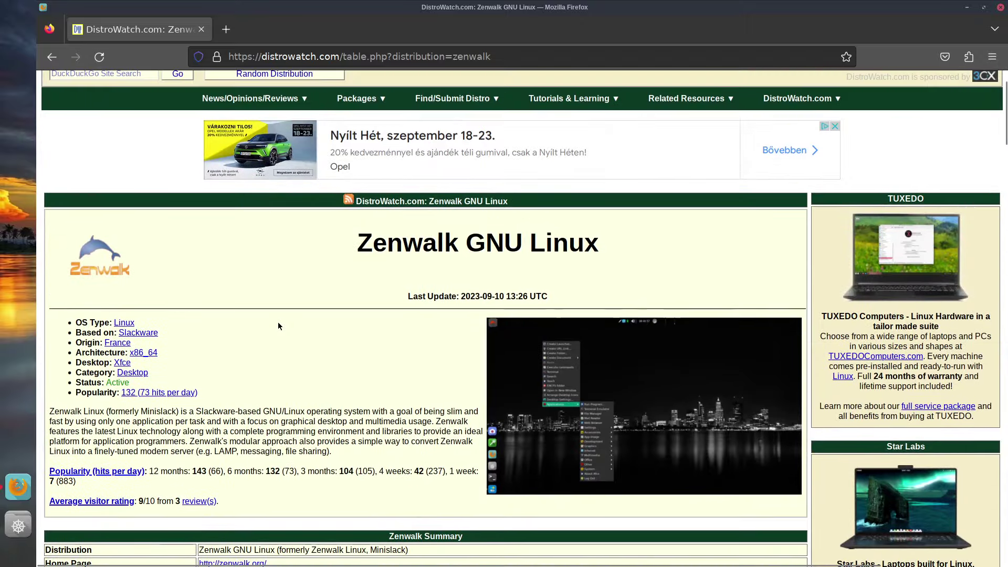
{"action": "scroll", "coordinate": [279, 323], "scroll_direction": "down", "scroll_amount": 10}
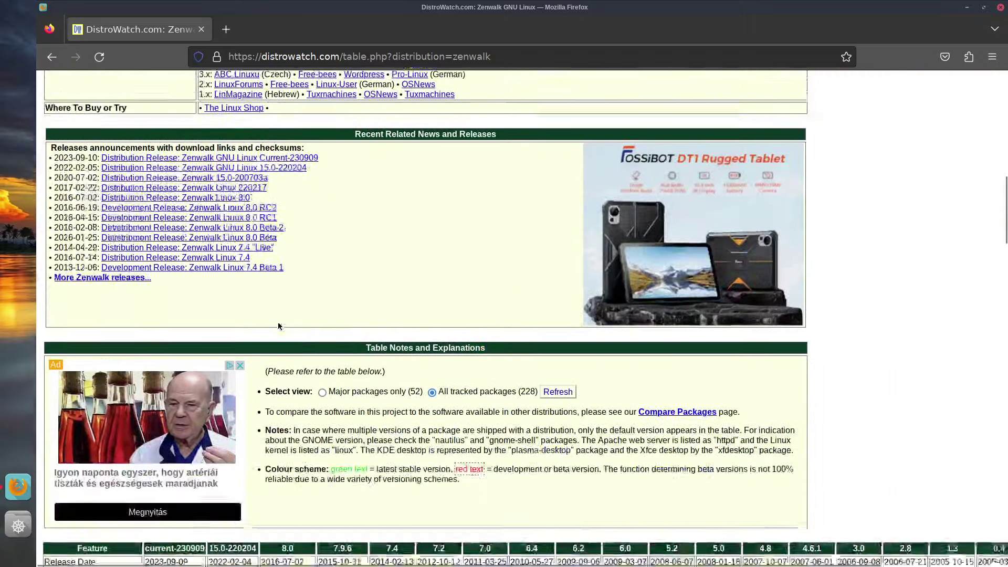
{"action": "scroll", "coordinate": [279, 326], "scroll_direction": "down", "scroll_amount": 8}
{"action": "scroll", "coordinate": [279, 326], "scroll_direction": "up", "scroll_amount": 12}
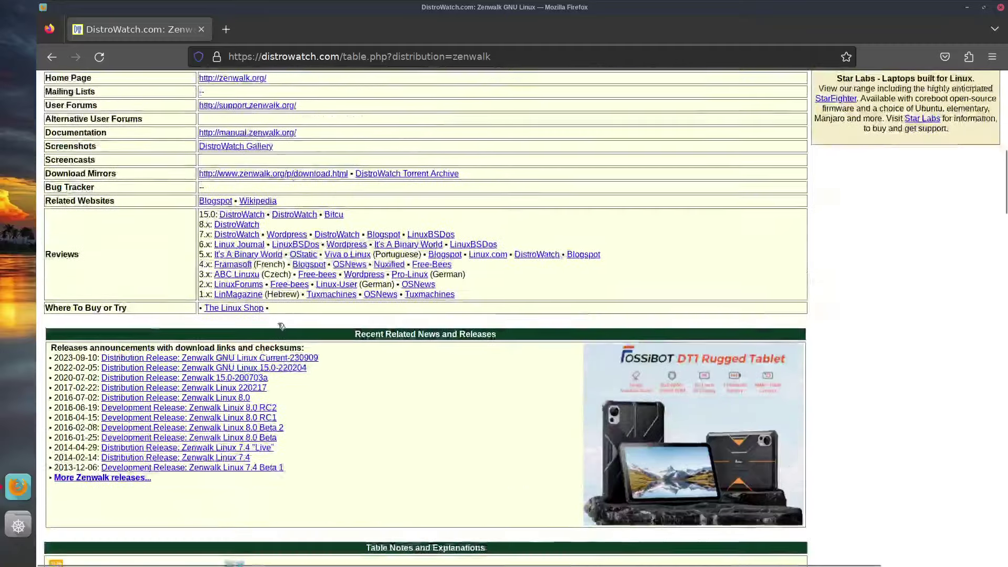
{"action": "scroll", "coordinate": [280, 326], "scroll_direction": "up", "scroll_amount": 10}
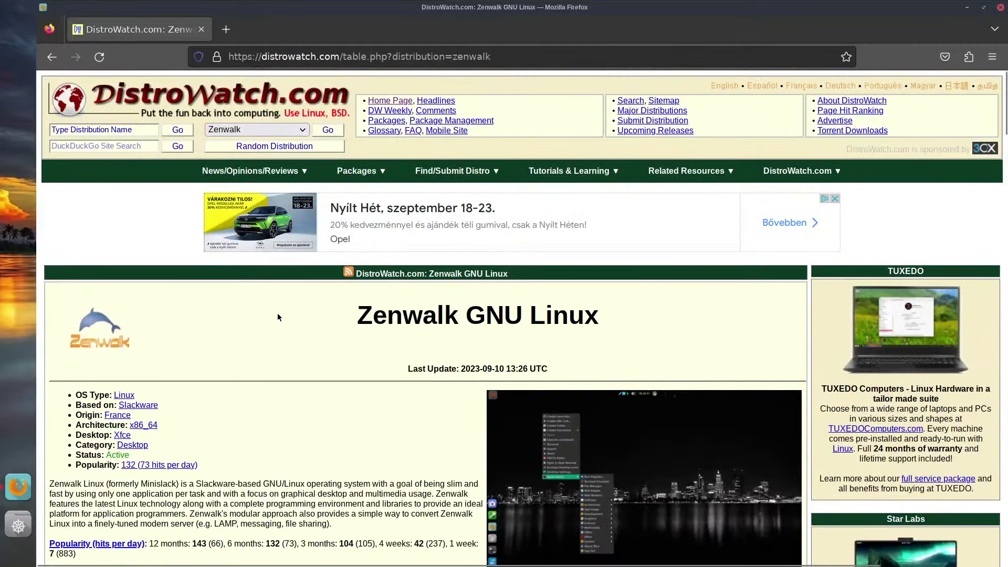
{"action": "scroll", "coordinate": [273, 377], "scroll_direction": "down", "scroll_amount": 5}
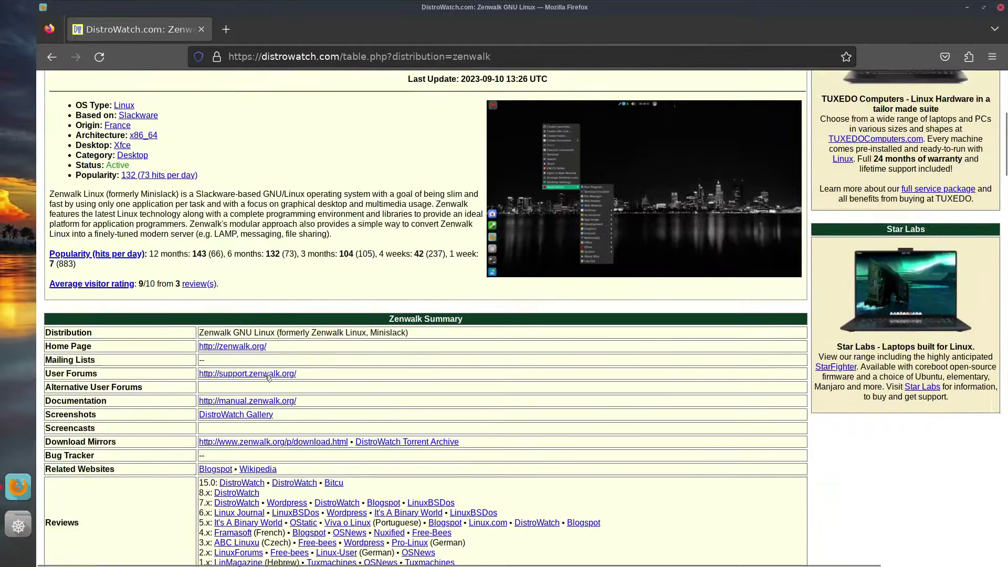
{"action": "scroll", "coordinate": [479, 435], "scroll_direction": "up", "scroll_amount": 3}
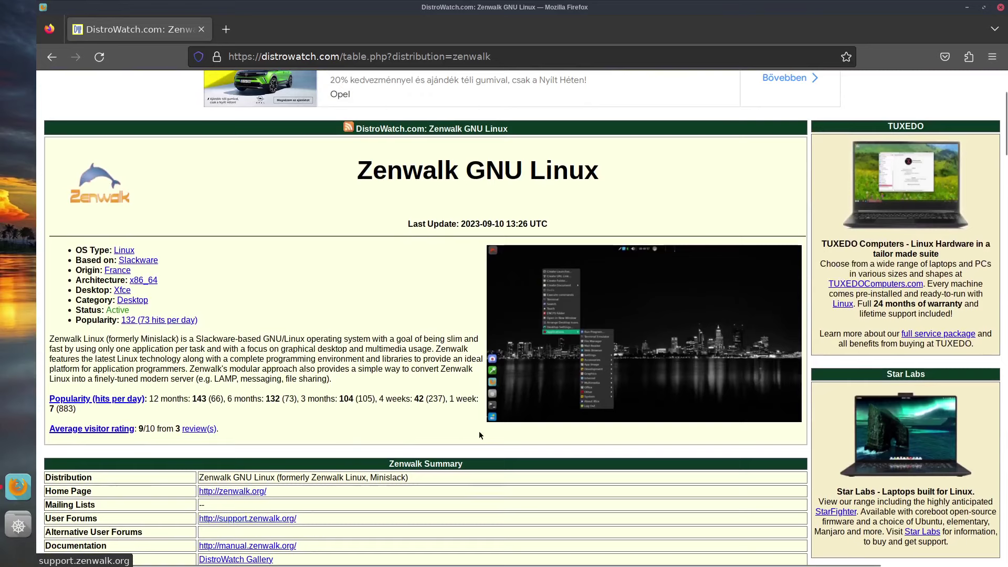
{"action": "left_click", "coordinate": [545, 349]}
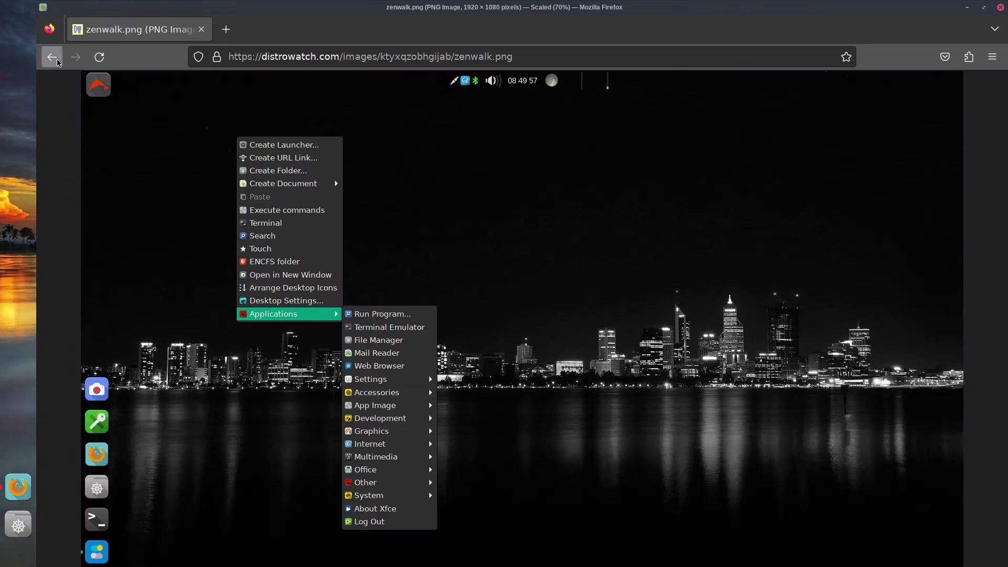
{"action": "left_click", "coordinate": [51, 56]}
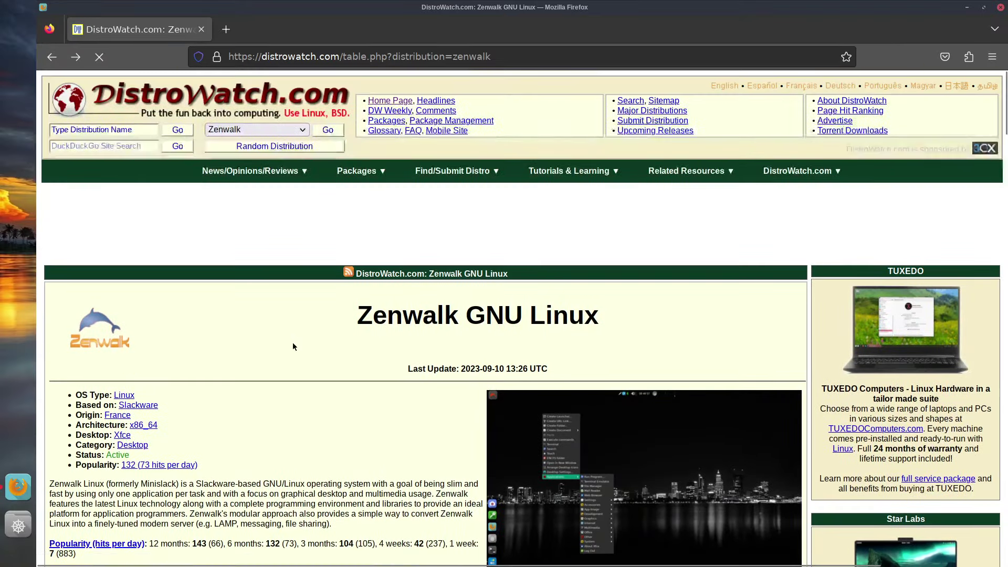
{"action": "left_click", "coordinate": [133, 95]}
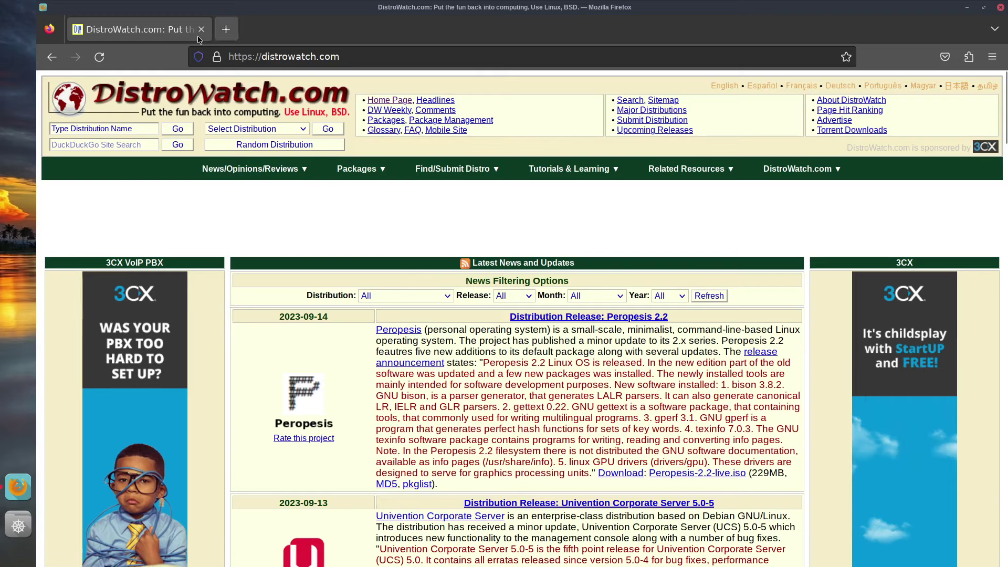
- Open youtube.com in a new browser tab
{"action": "left_click", "coordinate": [226, 28]}
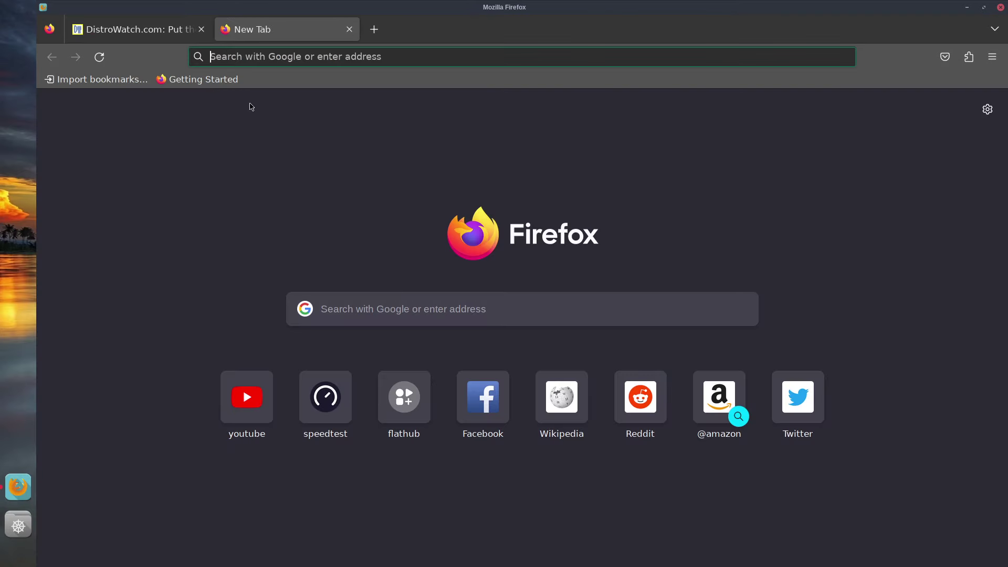
{"action": "type", "text": "youtube.com/"}
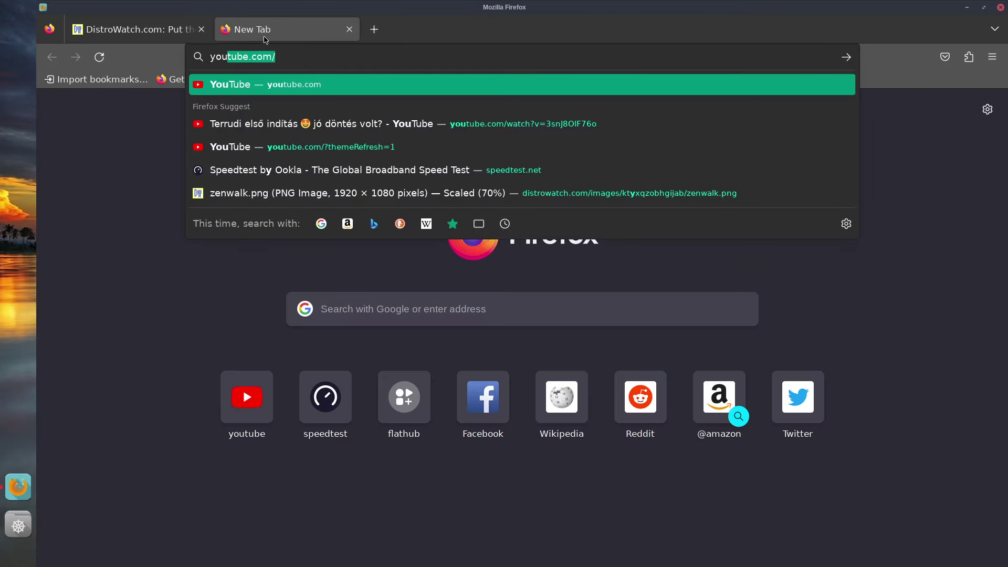
{"action": "key", "text": "Return"}
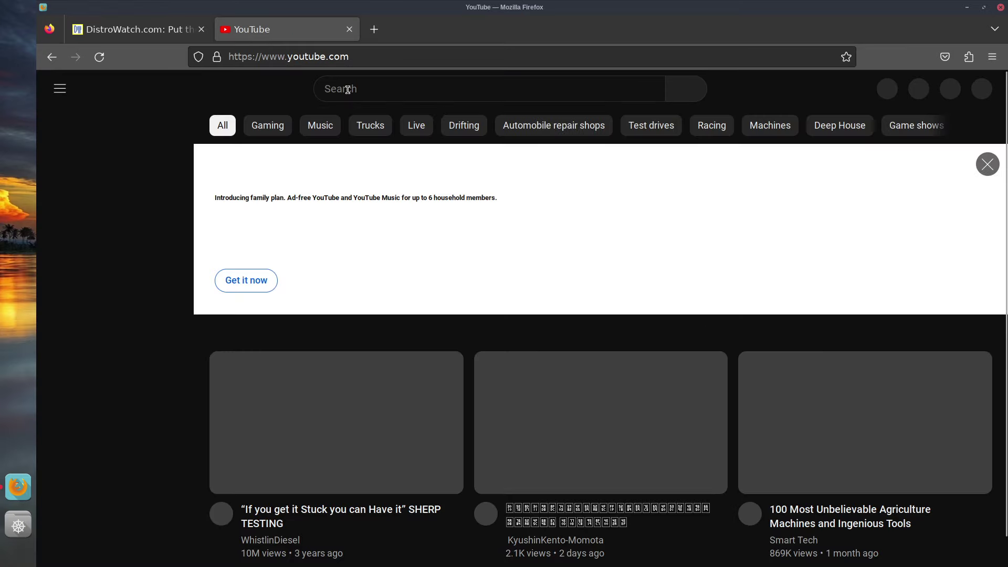
- Search YouTube for 'zenwalk' and scroll down through the results
{"action": "left_click", "coordinate": [347, 89]}
{"action": "type", "text": "zen"}
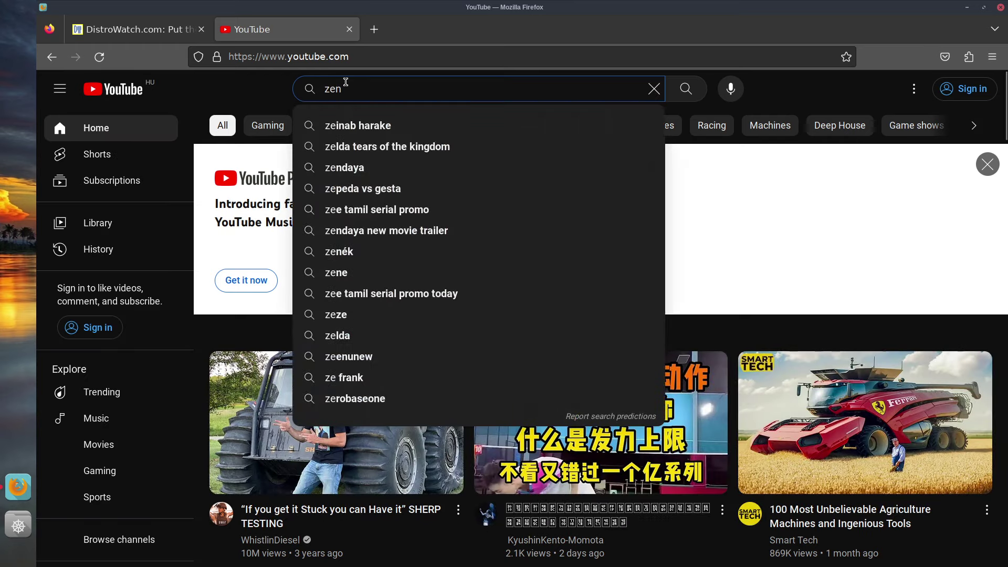
{"action": "type", "text": "walk"}
{"action": "key", "text": "Return"}
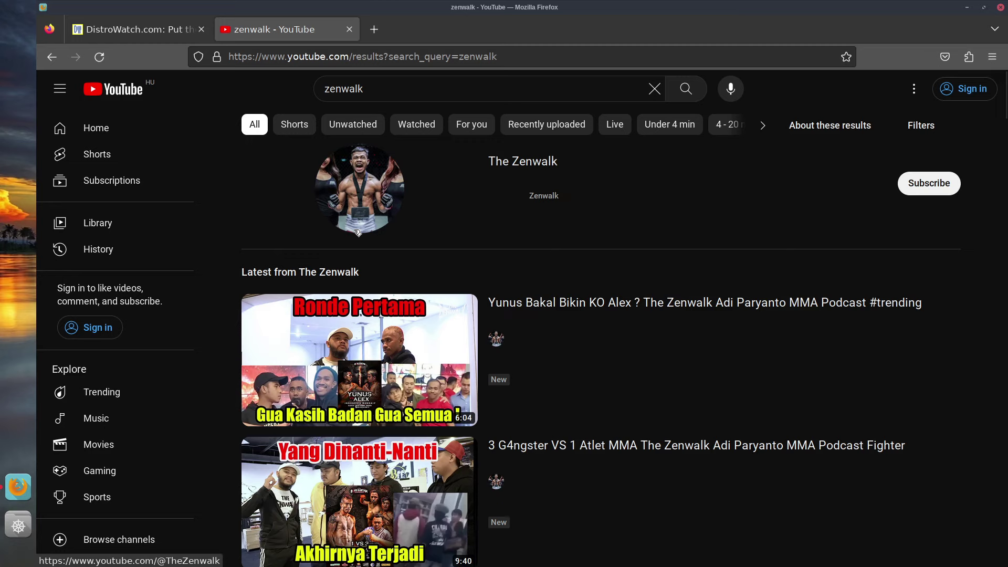
{"action": "scroll", "coordinate": [620, 341], "scroll_direction": "down", "scroll_amount": 7}
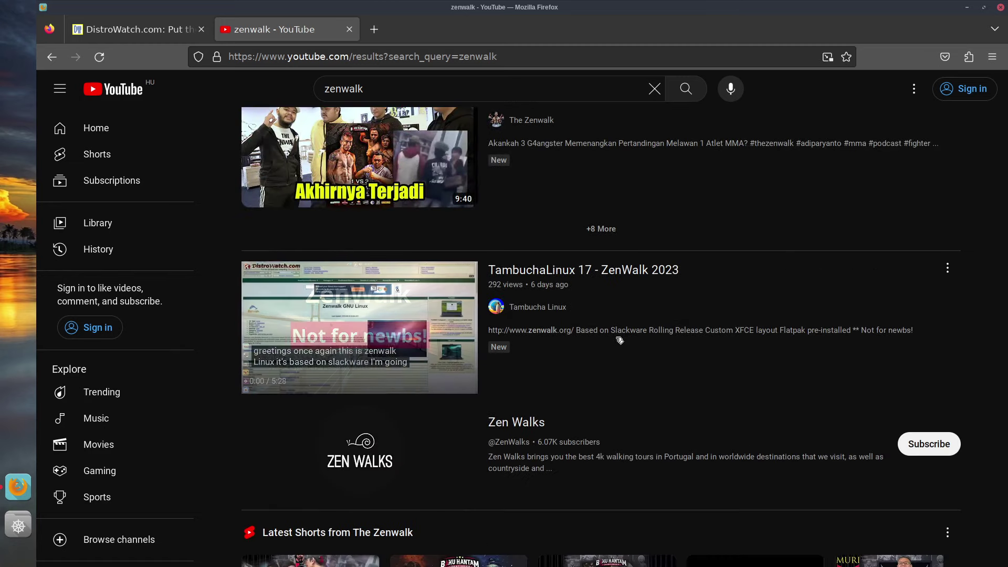
{"action": "scroll", "coordinate": [619, 340], "scroll_direction": "down", "scroll_amount": 6}
{"action": "scroll", "coordinate": [619, 340], "scroll_direction": "down", "scroll_amount": 10}
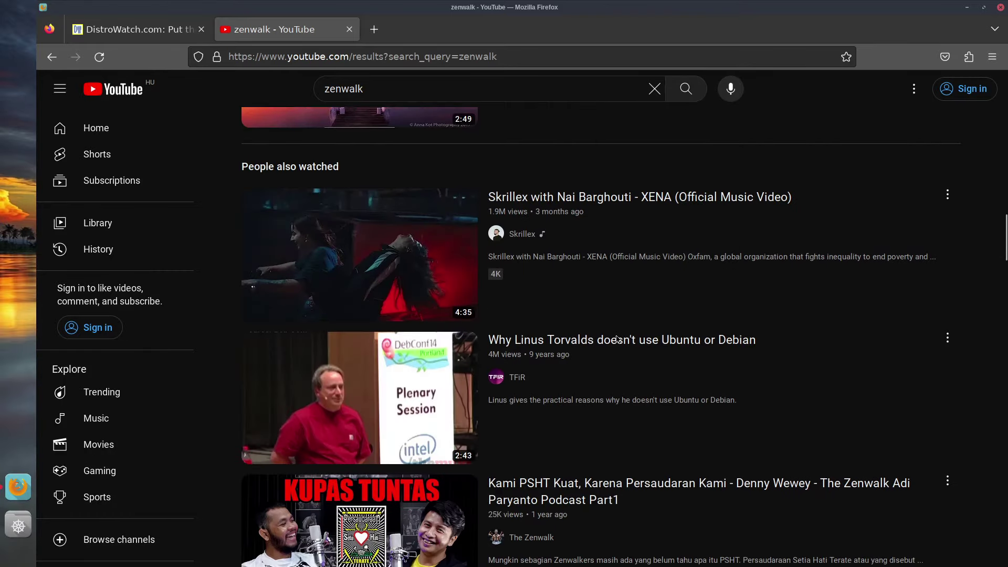
{"action": "scroll", "coordinate": [618, 339], "scroll_direction": "down", "scroll_amount": 3}
{"action": "left_click", "coordinate": [342, 258]}
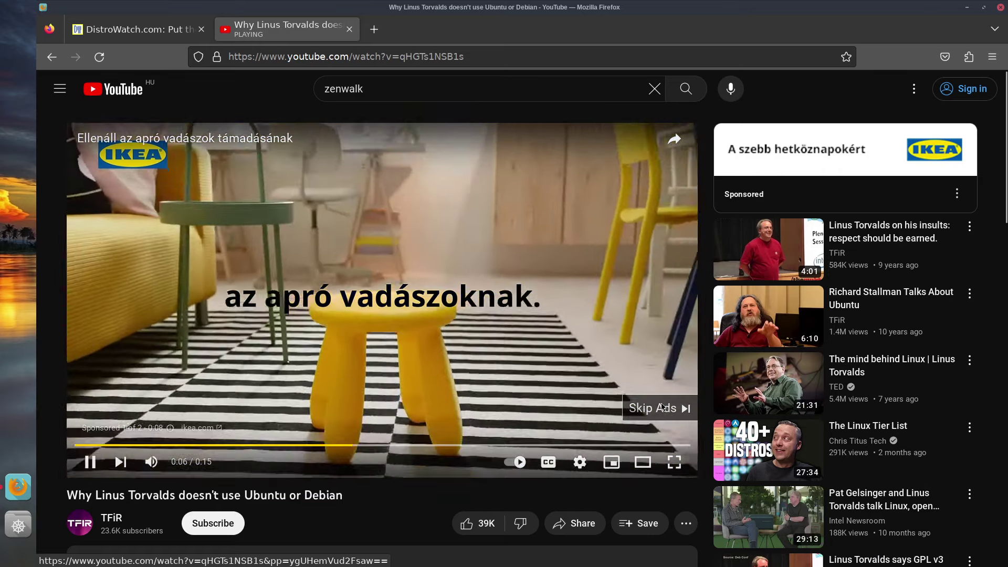
{"action": "left_click", "coordinate": [663, 408]}
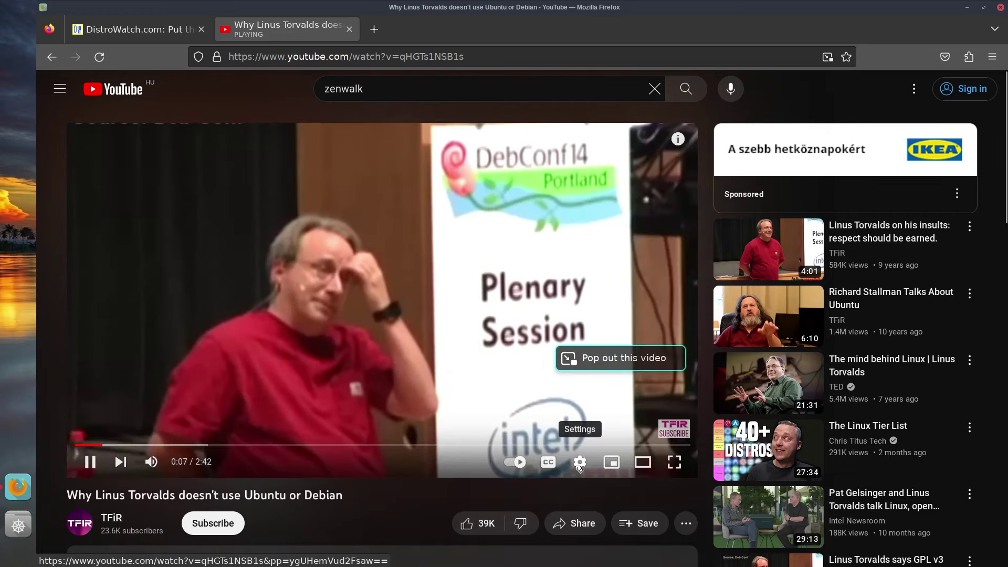
{"action": "left_click", "coordinate": [580, 467]}
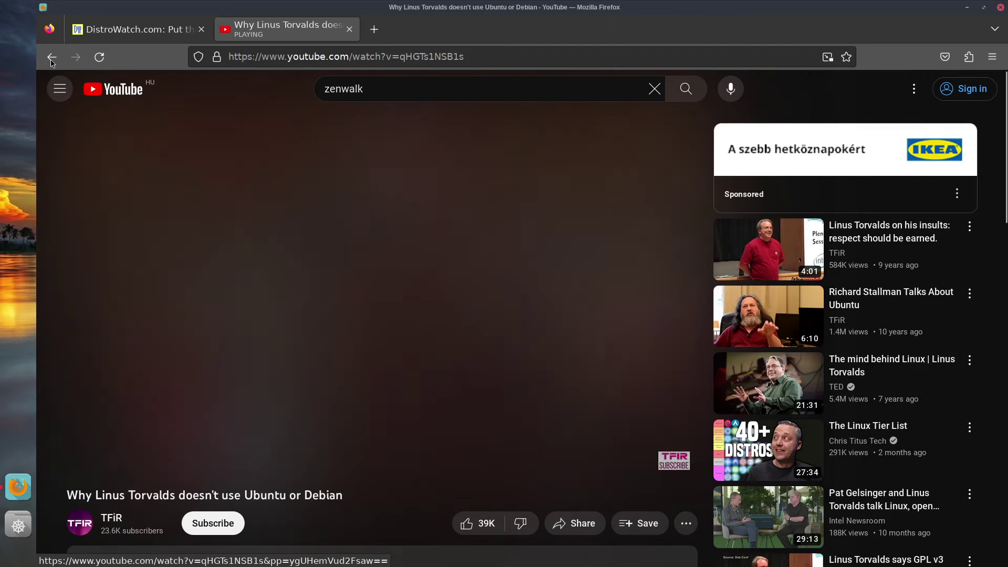
{"action": "left_click", "coordinate": [51, 58]}
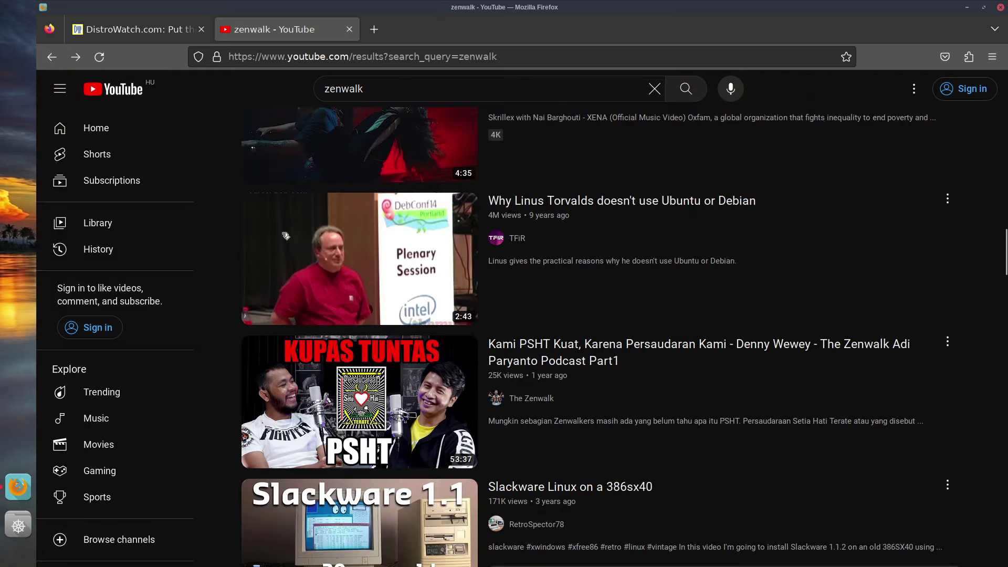
- Play 'Slackware Linux on a 386sx40', close the DistroWatch tab, then quit Firefox
{"action": "scroll", "coordinate": [386, 391], "scroll_direction": "down", "scroll_amount": 7}
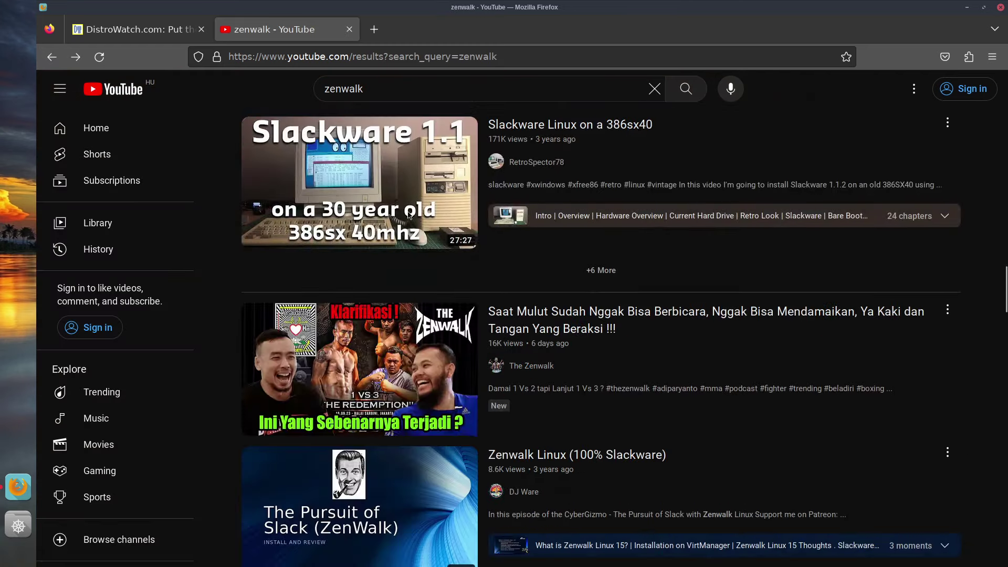
{"action": "left_click", "coordinate": [404, 189]}
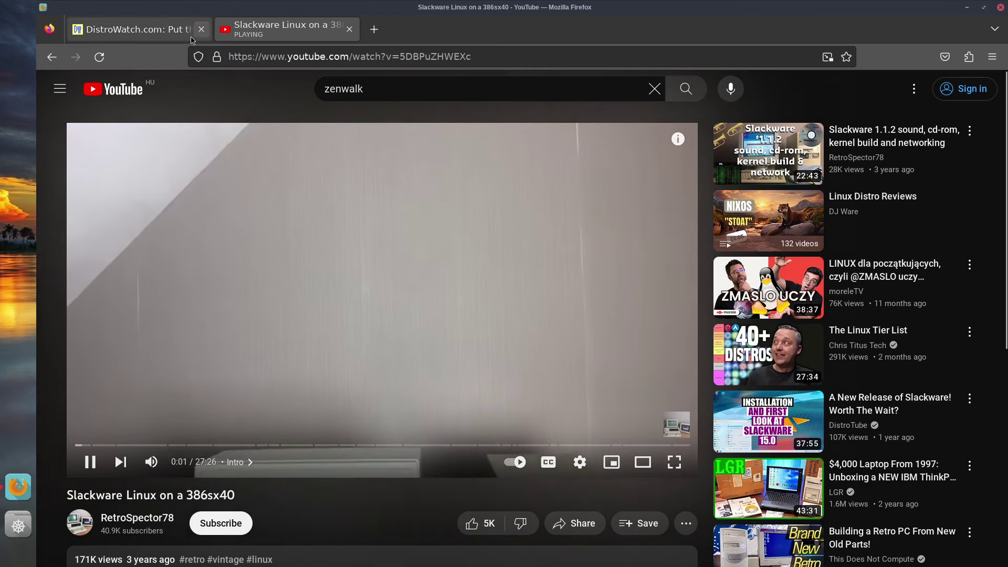
{"action": "left_click", "coordinate": [201, 29]}
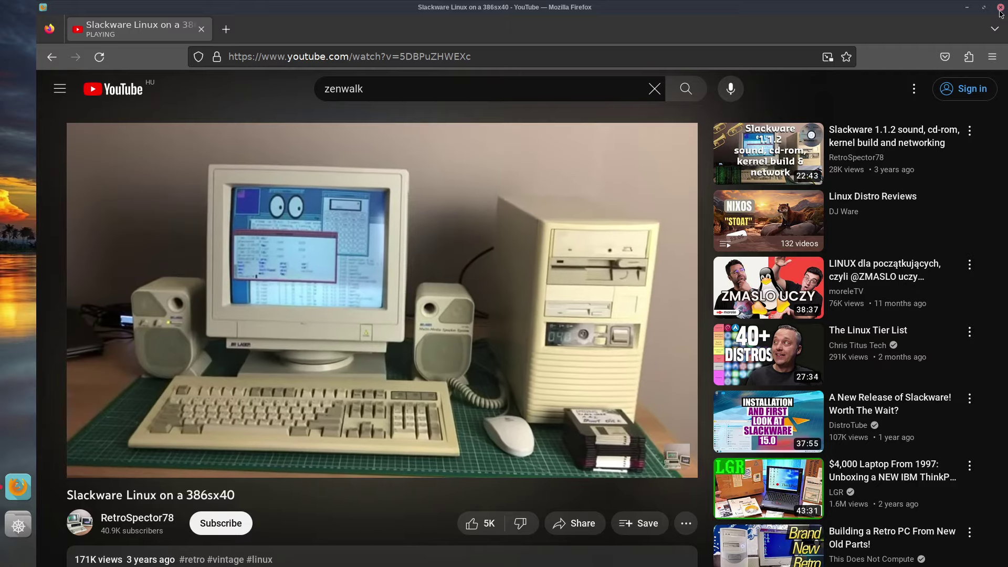
{"action": "left_click", "coordinate": [1000, 10]}
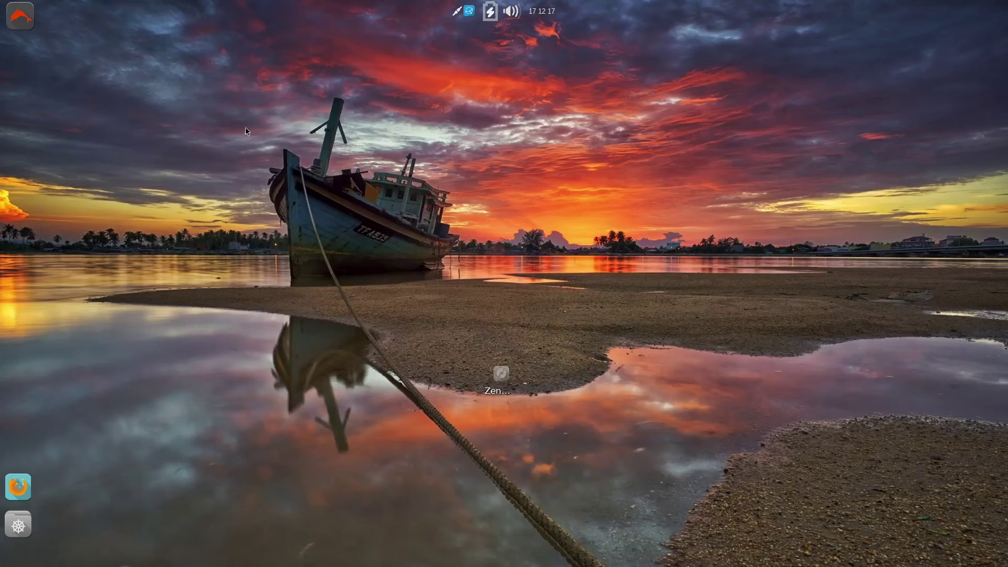
- Raise the speaker volume to 85% from the panel, check the audio mixer, then close it
{"action": "left_click", "coordinate": [517, 12]}
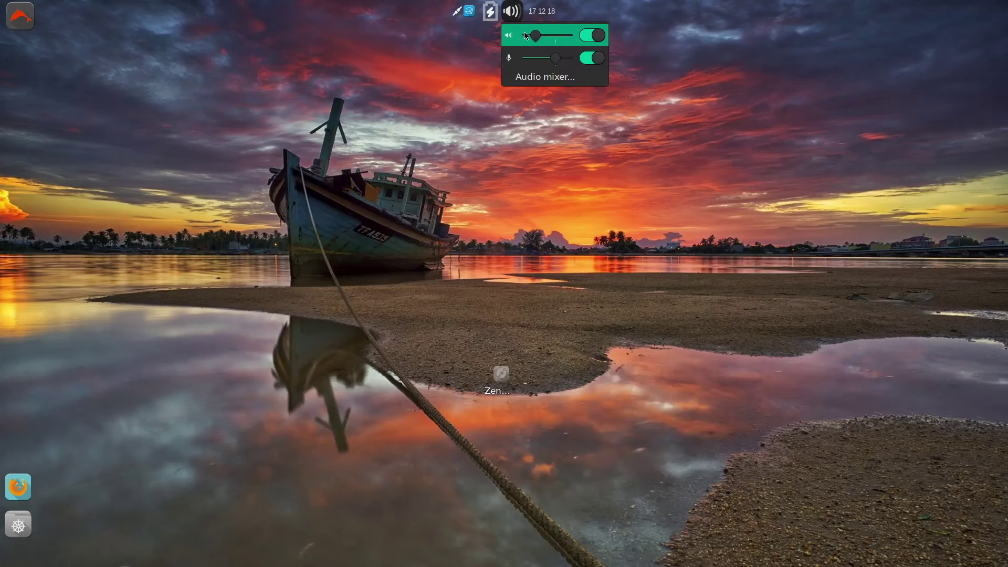
{"action": "left_click_drag", "start_coordinate": [546, 40], "coordinate": [565, 40]}
{"action": "left_click", "coordinate": [554, 77]}
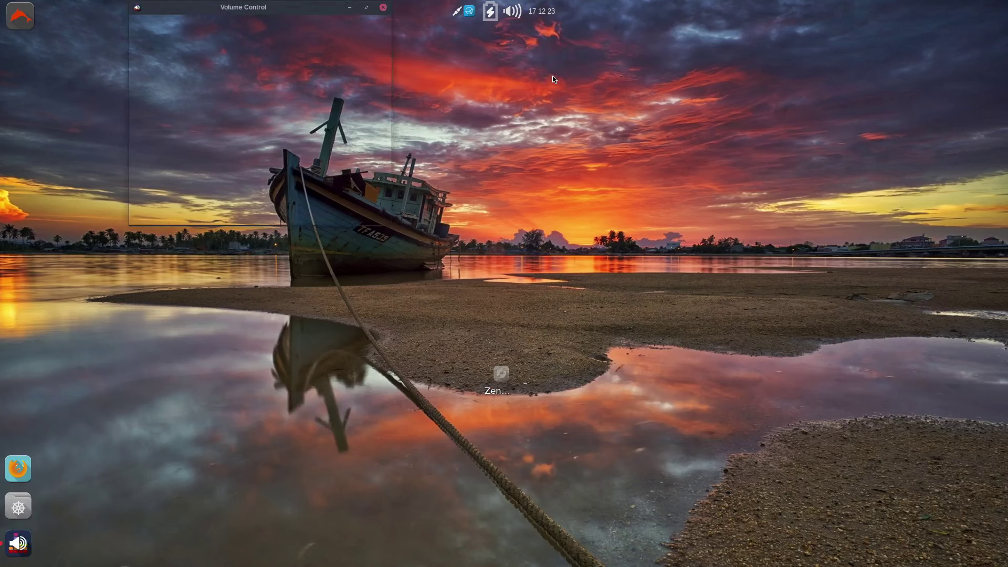
{"action": "left_click", "coordinate": [383, 8]}
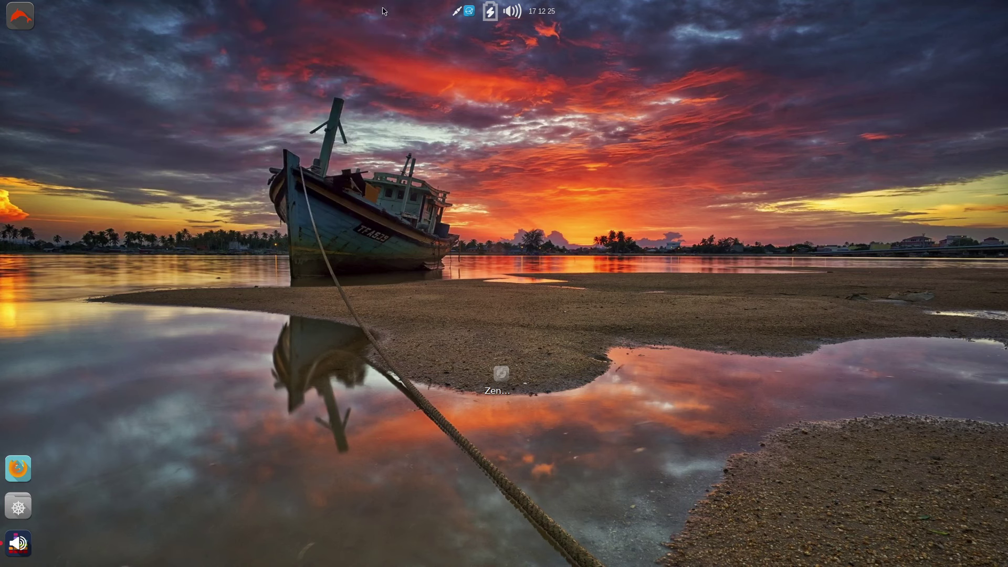
- Browse the Development and System menus, launch Disk Usage Analyzer, then close Devices & Locations
{"action": "left_click", "coordinate": [24, 21]}
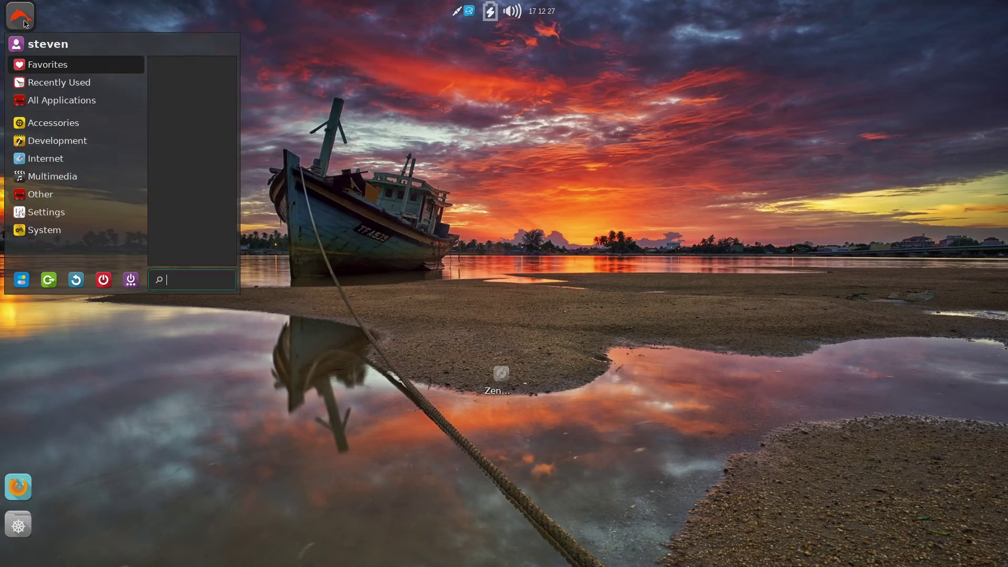
{"action": "left_click", "coordinate": [61, 146]}
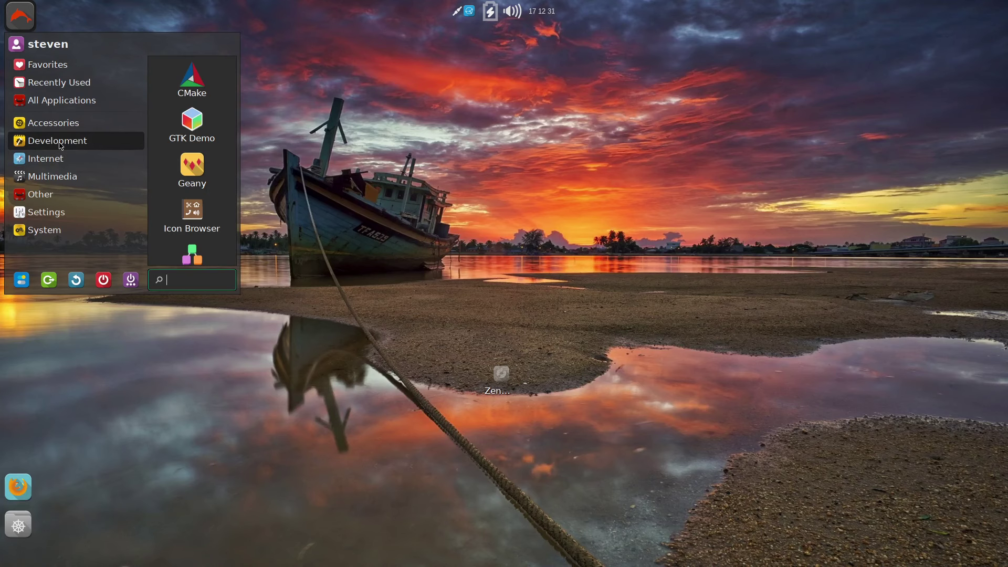
{"action": "scroll", "coordinate": [192, 158], "scroll_direction": "down", "scroll_amount": 4}
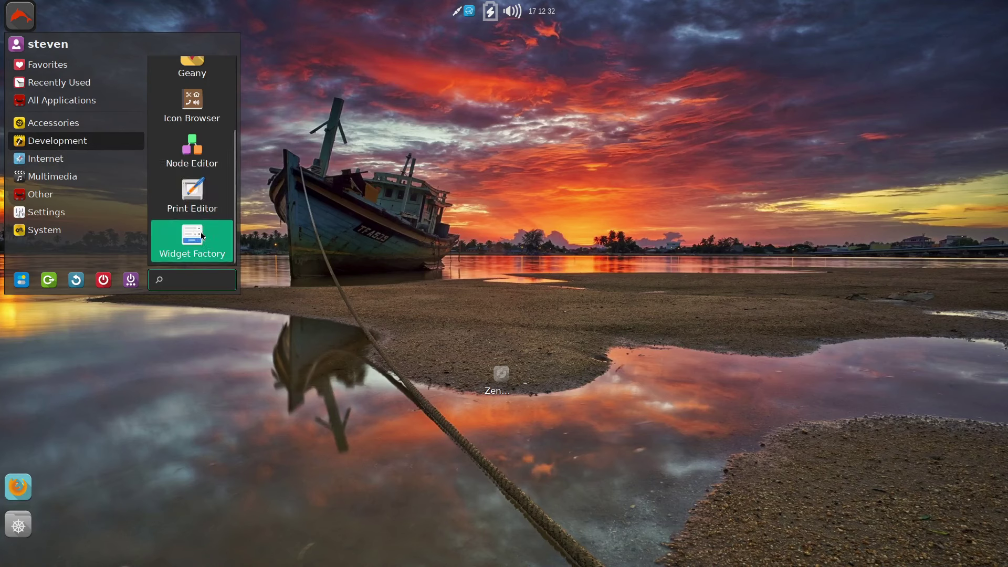
{"action": "left_click", "coordinate": [33, 233]}
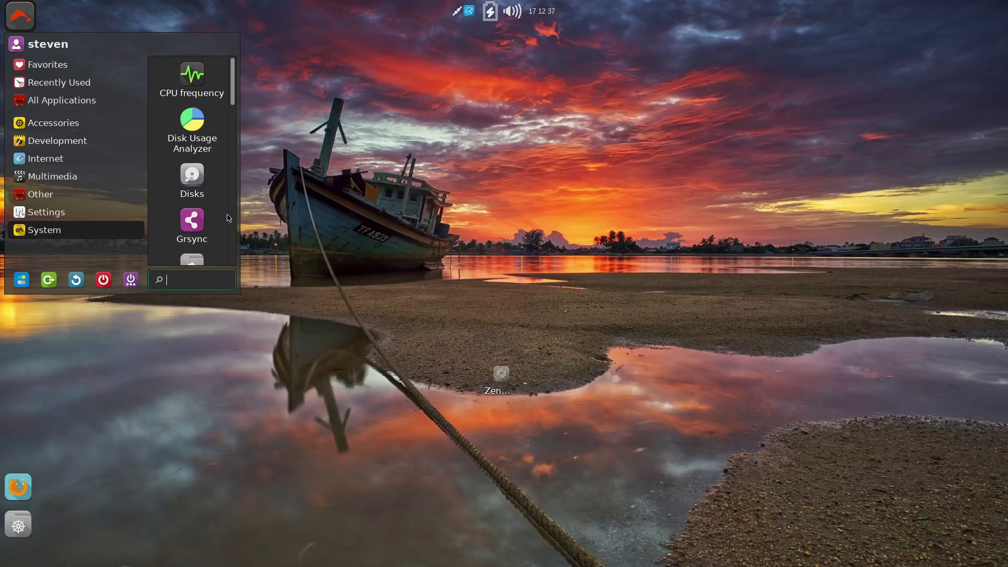
{"action": "left_click", "coordinate": [211, 146]}
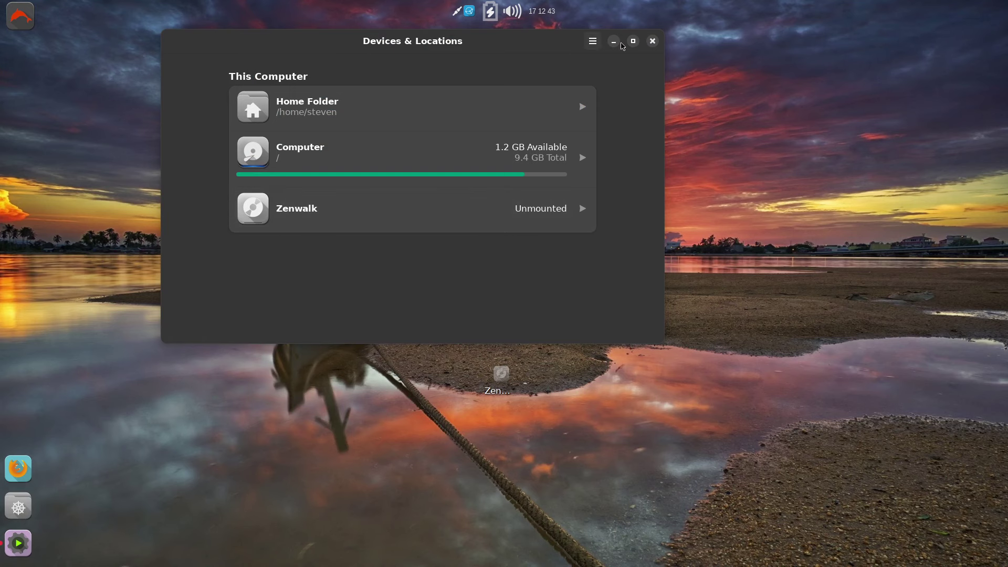
{"action": "left_click", "coordinate": [653, 41]}
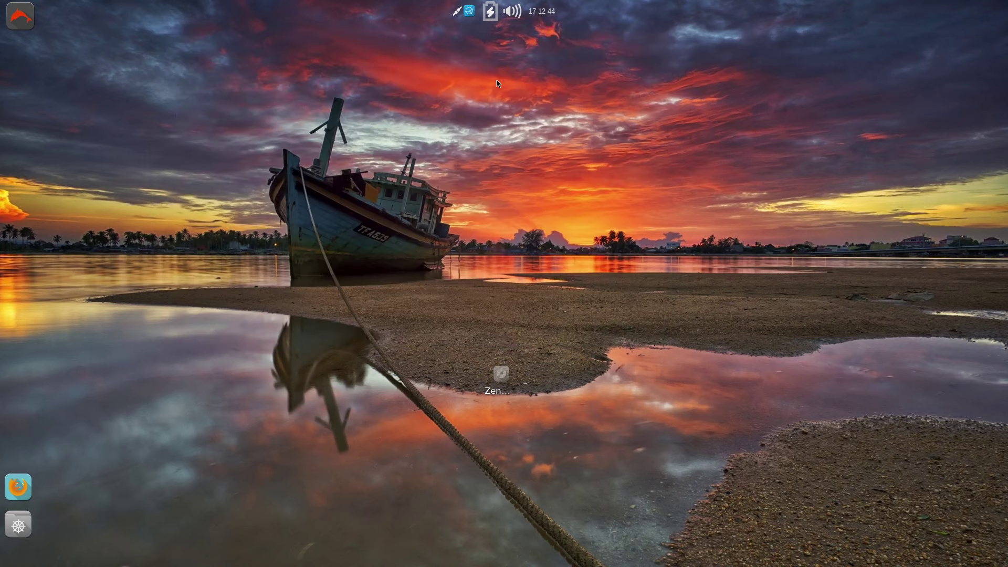
- Launch Galculator from the Accessories category of the application menu
{"action": "left_click", "coordinate": [21, 16]}
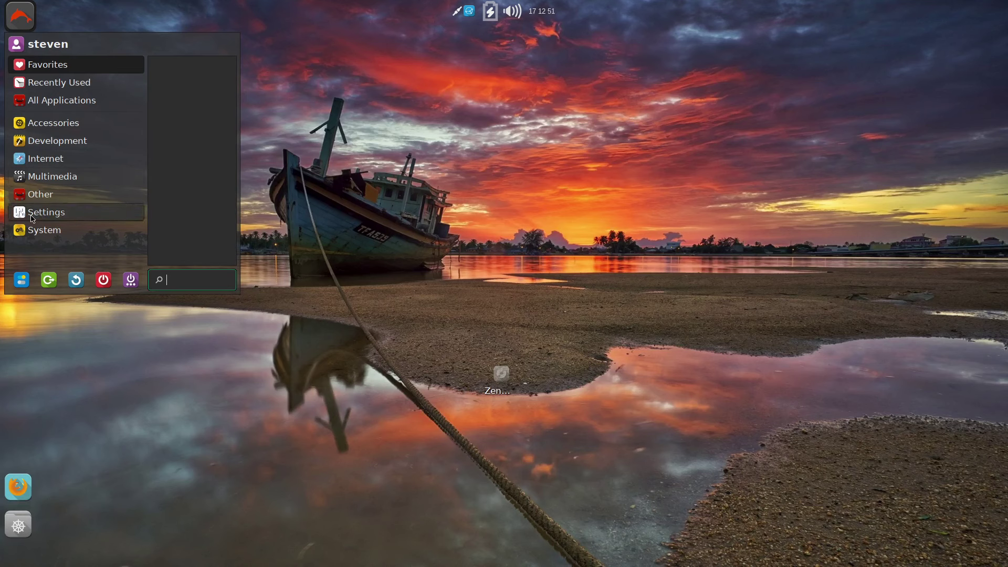
{"action": "left_click", "coordinate": [33, 218]}
{"action": "left_click", "coordinate": [55, 121]}
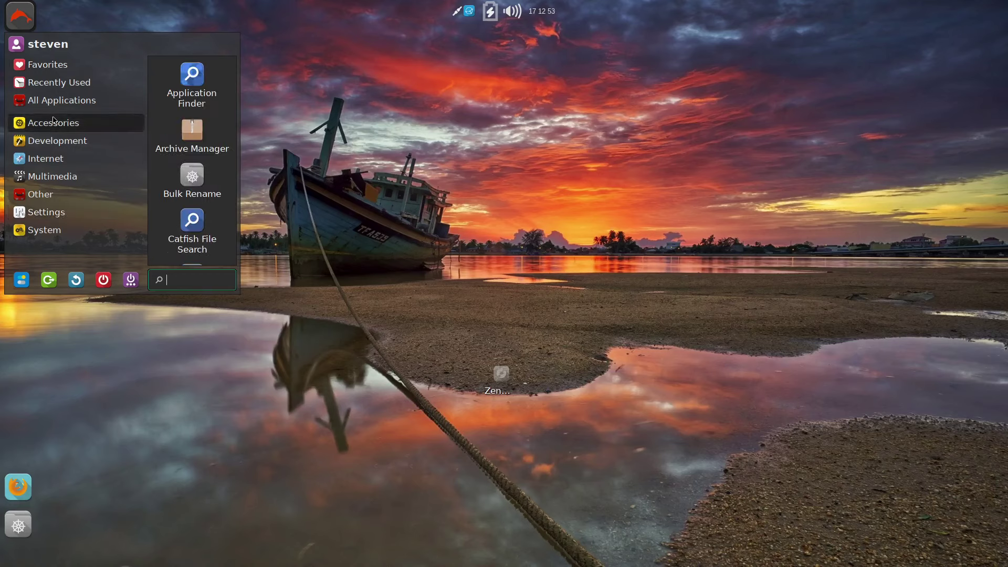
{"action": "scroll", "coordinate": [187, 184], "scroll_direction": "down", "scroll_amount": 3}
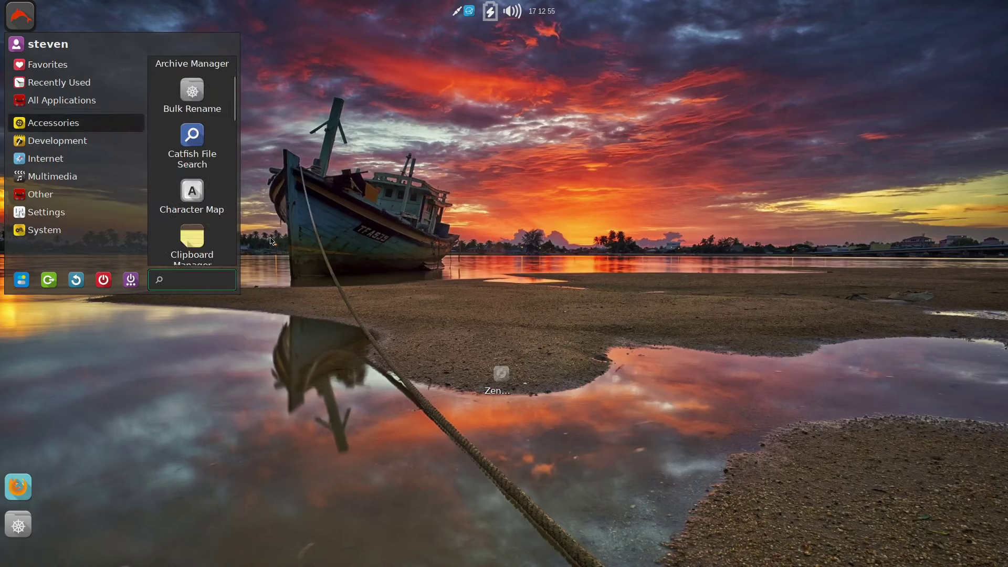
{"action": "scroll", "coordinate": [223, 215], "scroll_direction": "down", "scroll_amount": 4}
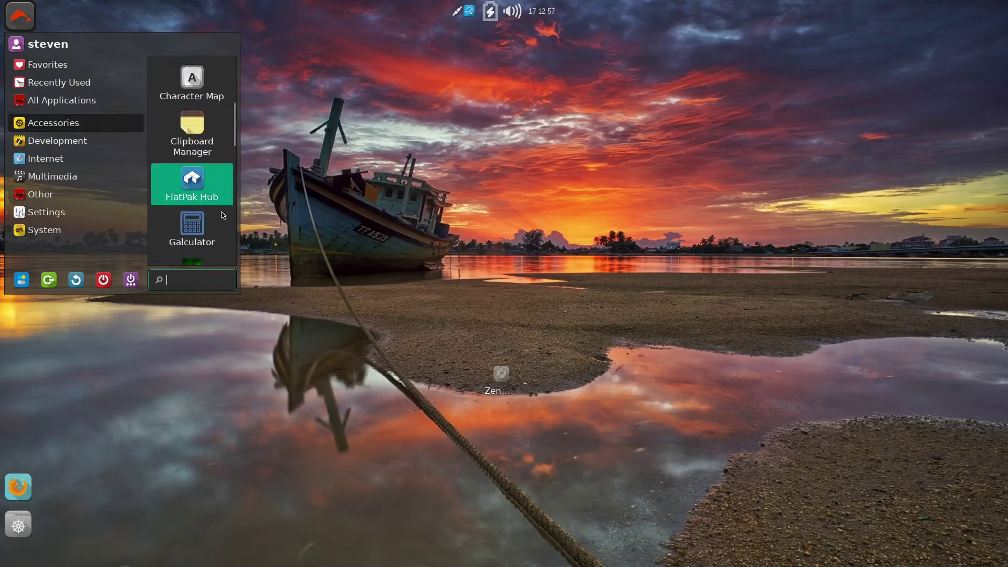
{"action": "scroll", "coordinate": [223, 216], "scroll_direction": "down", "scroll_amount": 1}
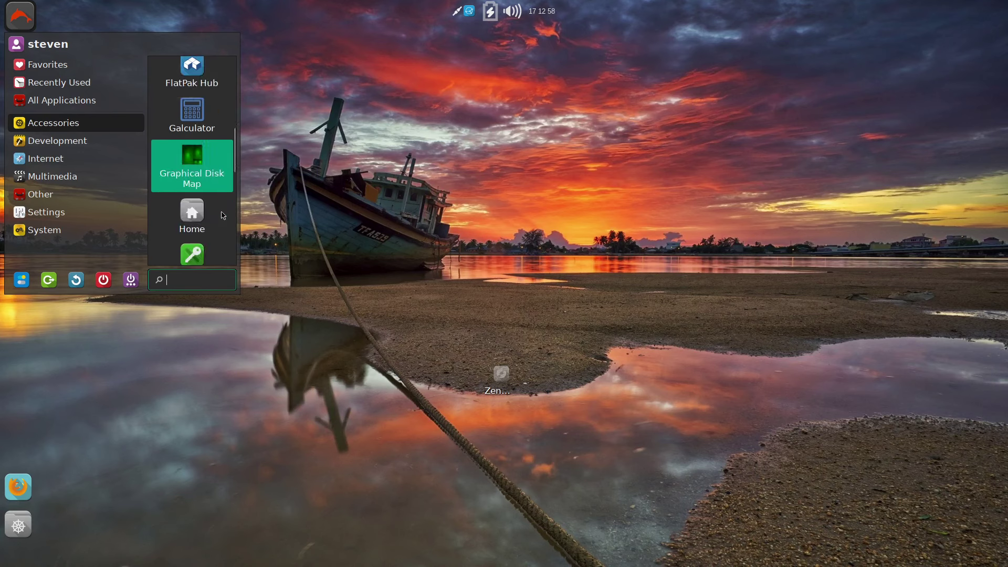
{"action": "left_click", "coordinate": [189, 118]}
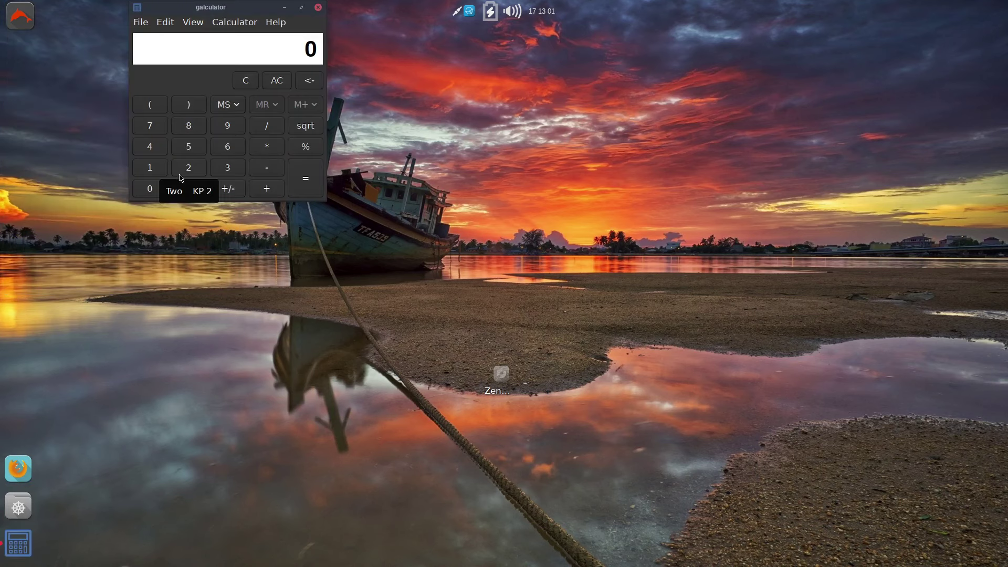
- Calculate 5+5 to get 10 in Galculator, then close it
{"action": "type", "text": "5+5"}
{"action": "key", "text": "Return"}
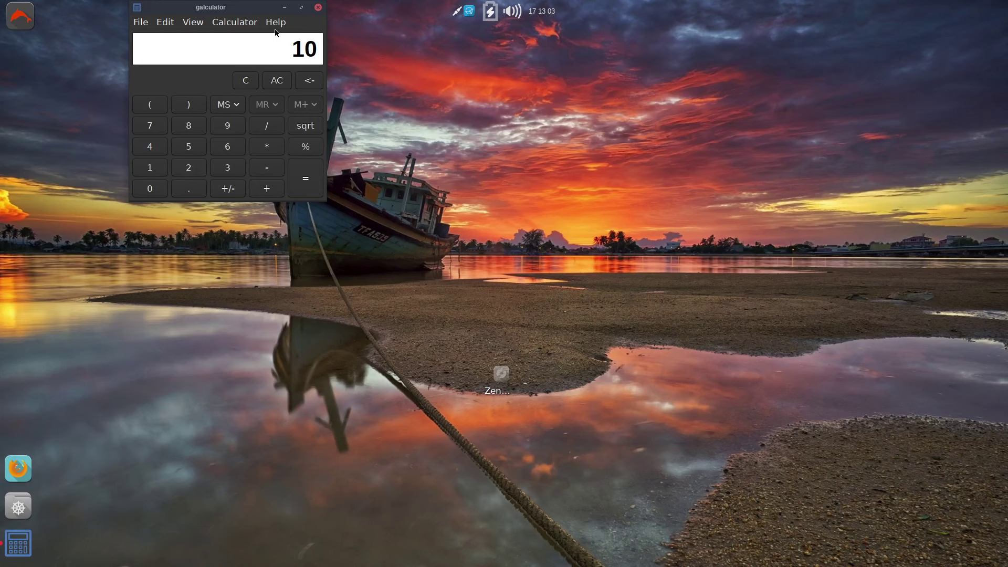
{"action": "left_click", "coordinate": [318, 8]}
- Browse the Internet, Multimedia and All Applications menu categories, then launch Appearance settings
{"action": "left_click", "coordinate": [19, 26]}
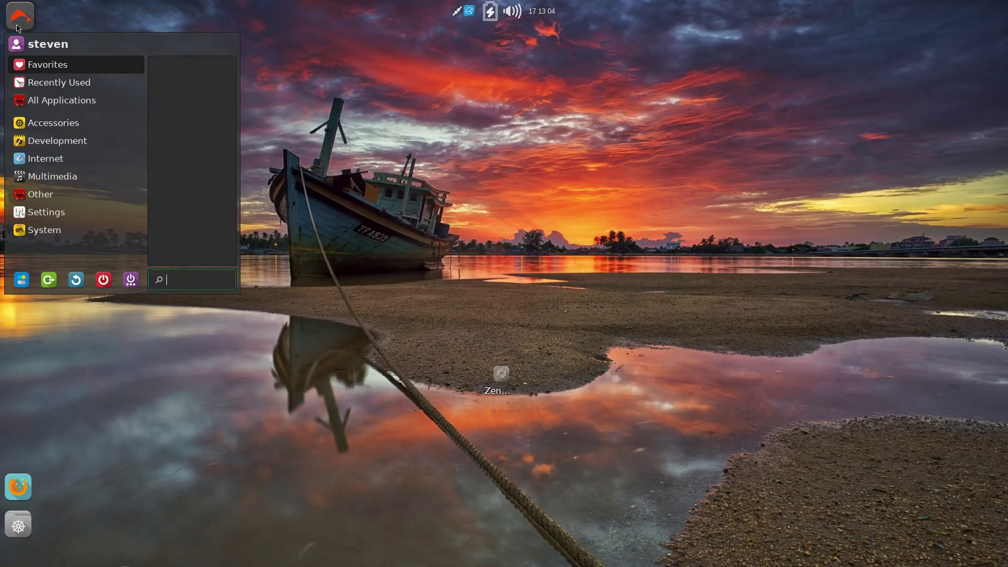
{"action": "left_click", "coordinate": [51, 163]}
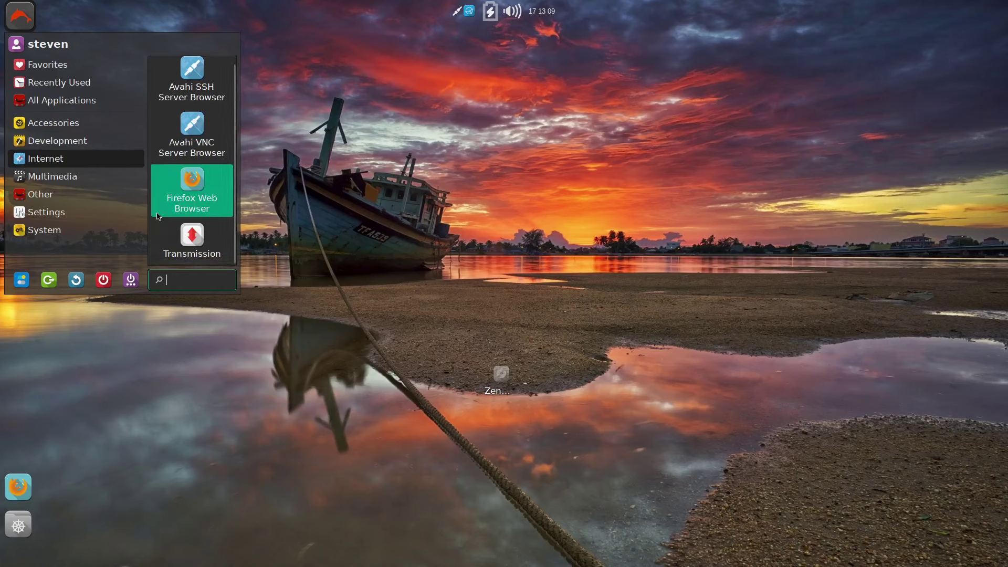
{"action": "left_click", "coordinate": [45, 182]}
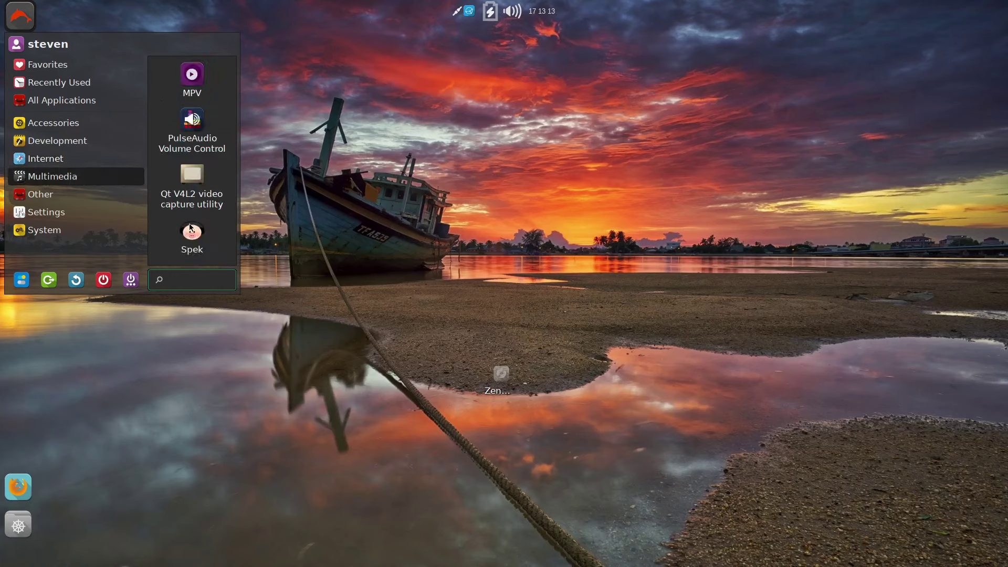
{"action": "left_click", "coordinate": [19, 103]}
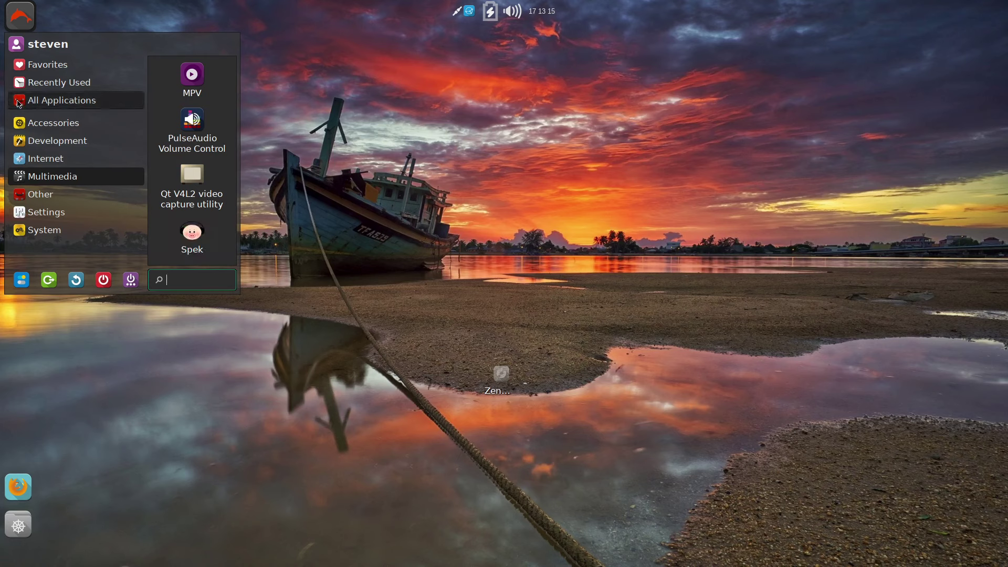
{"action": "scroll", "coordinate": [155, 165], "scroll_direction": "down", "scroll_amount": 3}
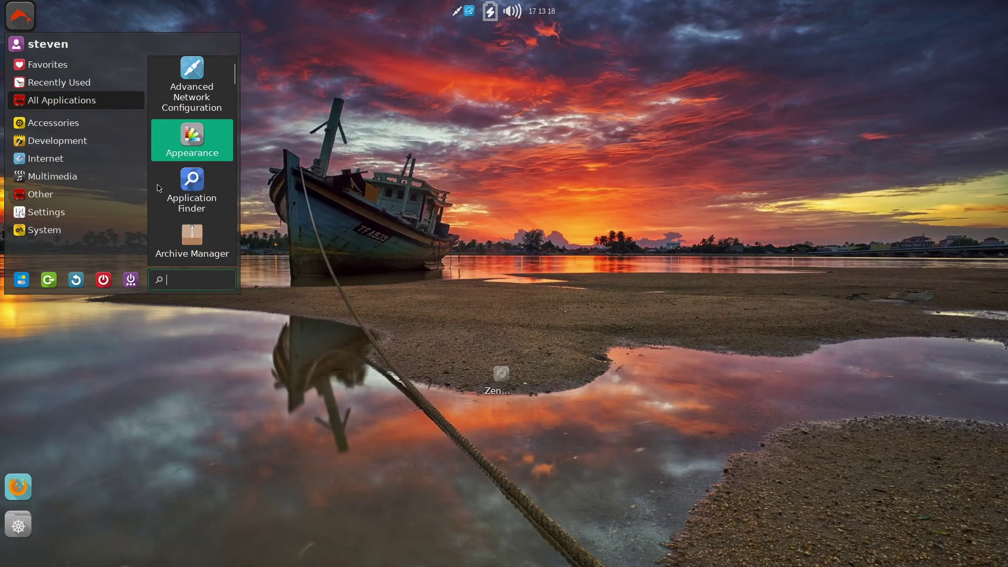
{"action": "left_click", "coordinate": [181, 149]}
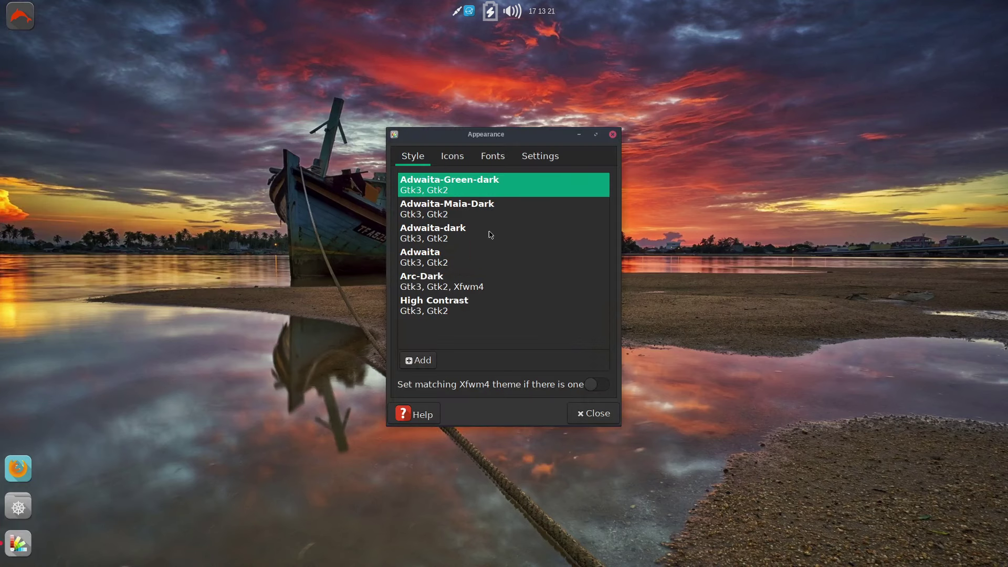
- Try Adwaita-Maia-Dark, Adwaita-dark and Adwaita styles, apply Arc-Dark, and close Appearance
{"action": "left_click", "coordinate": [455, 215]}
{"action": "left_click", "coordinate": [437, 237]}
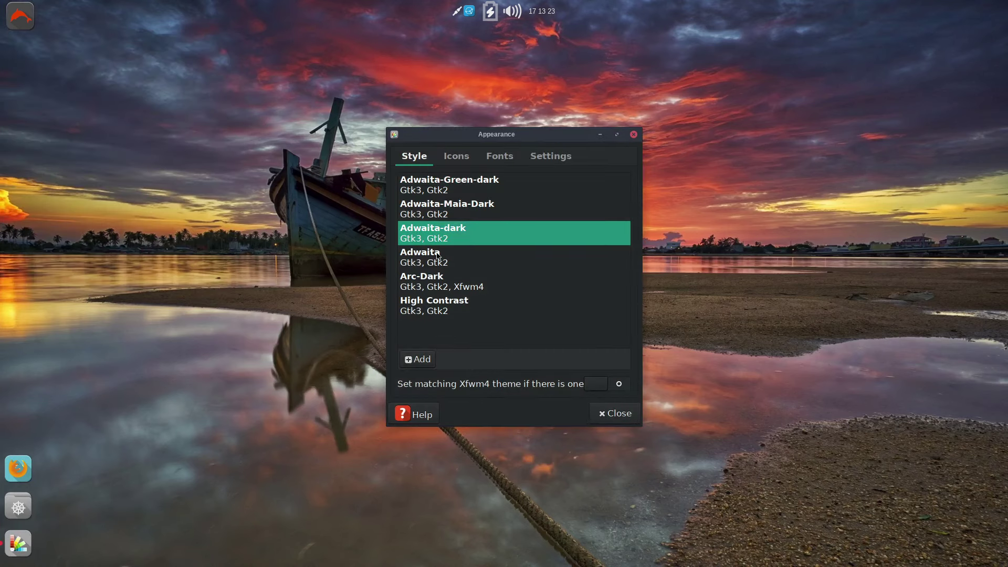
{"action": "left_click", "coordinate": [437, 262]}
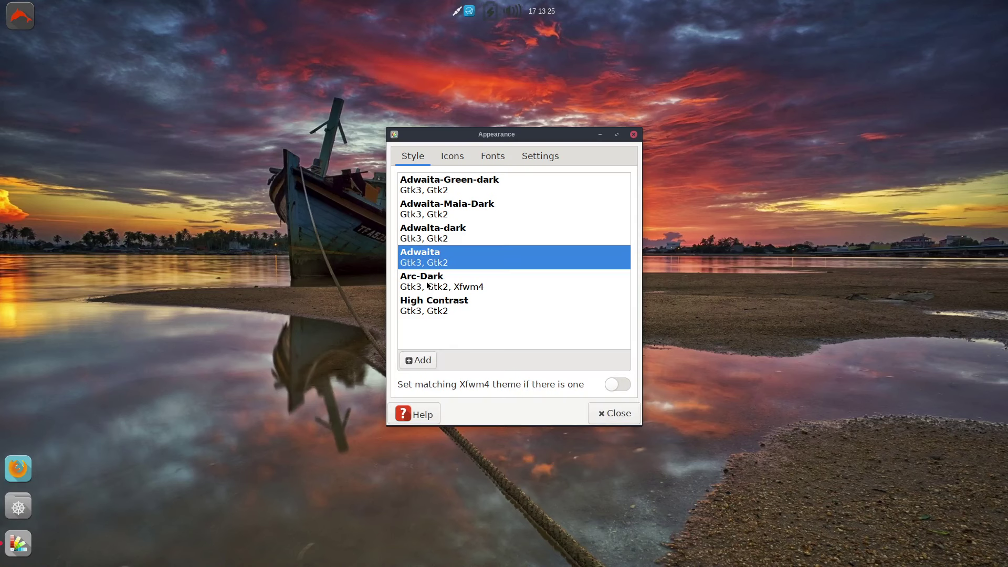
{"action": "left_click", "coordinate": [427, 283]}
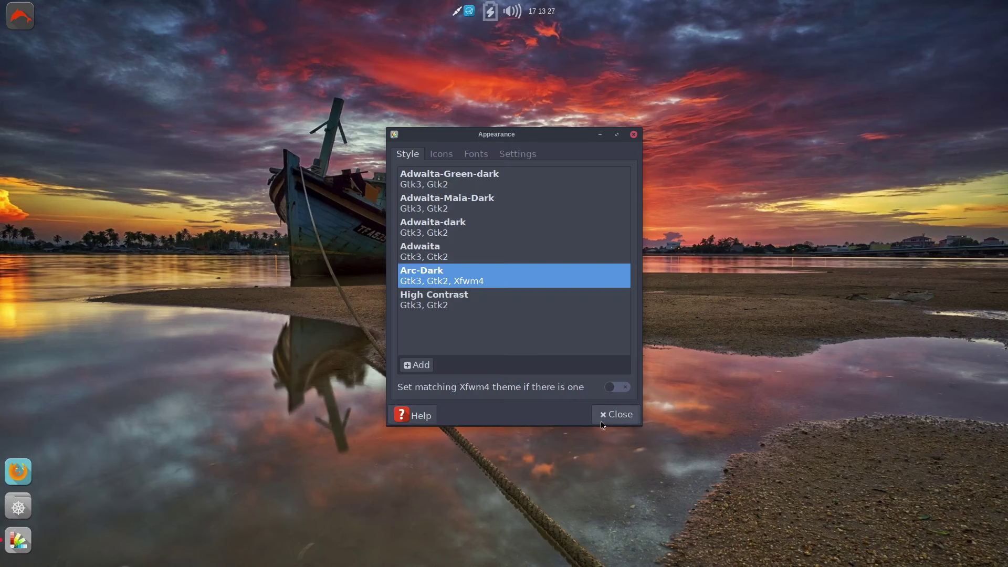
{"action": "left_click", "coordinate": [616, 415]}
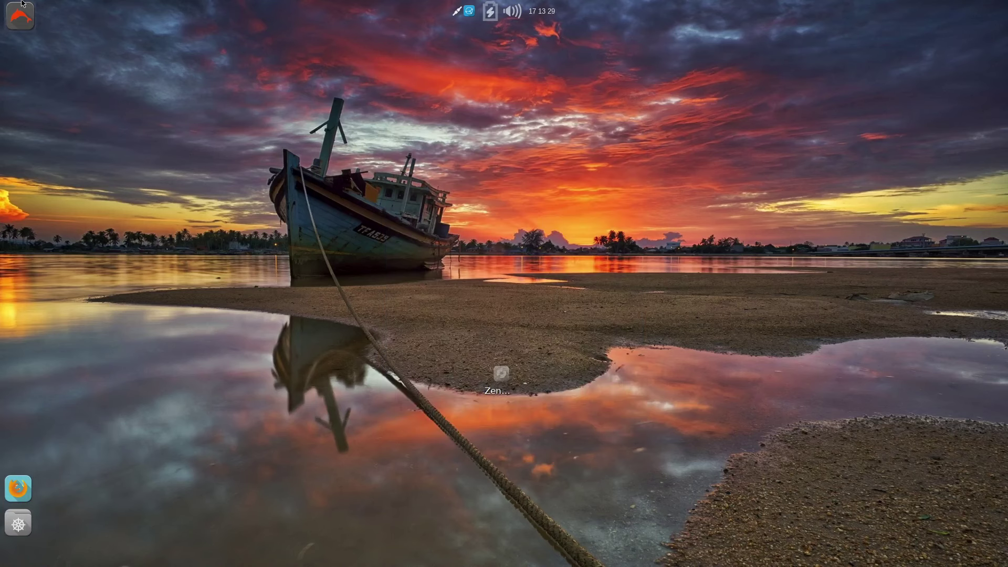
- Shut down Zenwalk from the Whisker menu and confirm Shut Down in the dialog
{"action": "left_click", "coordinate": [16, 24]}
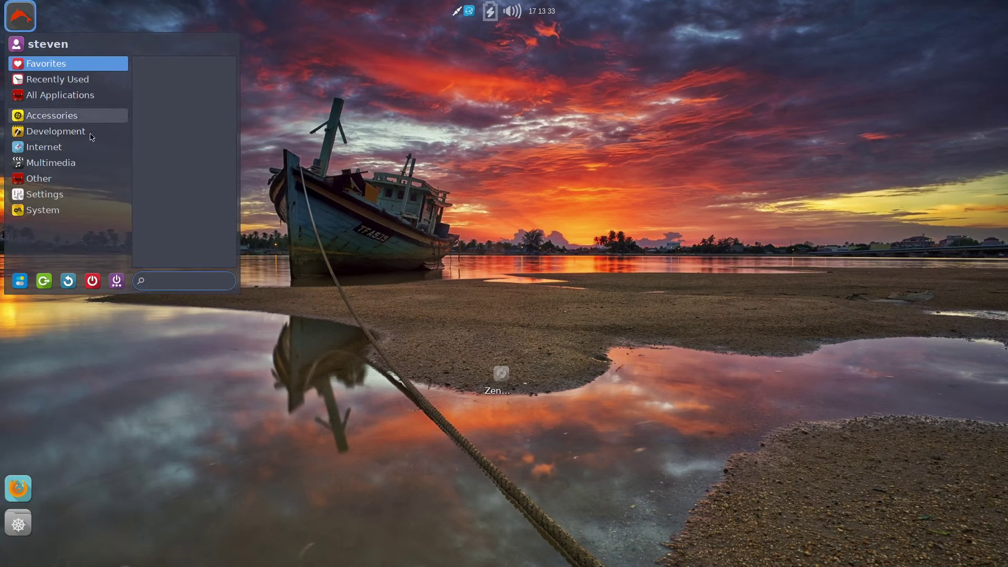
{"action": "left_click", "coordinate": [510, 186]}
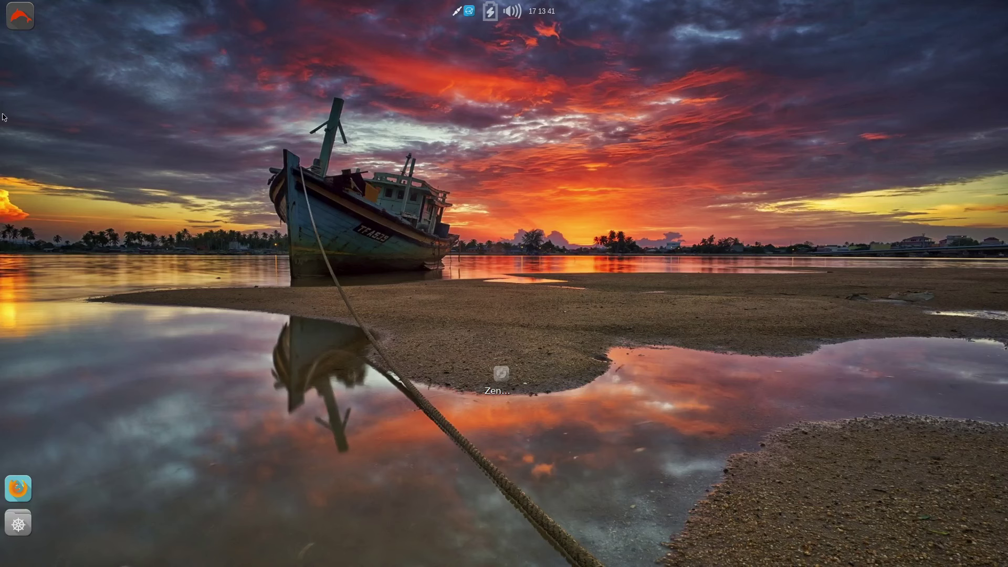
{"action": "left_click", "coordinate": [17, 21]}
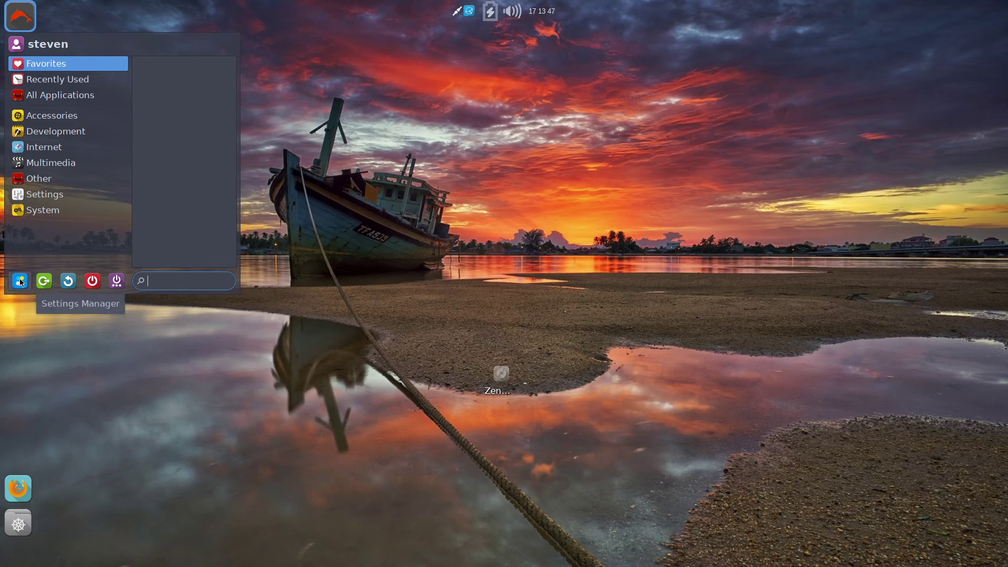
{"action": "left_click", "coordinate": [92, 282]}
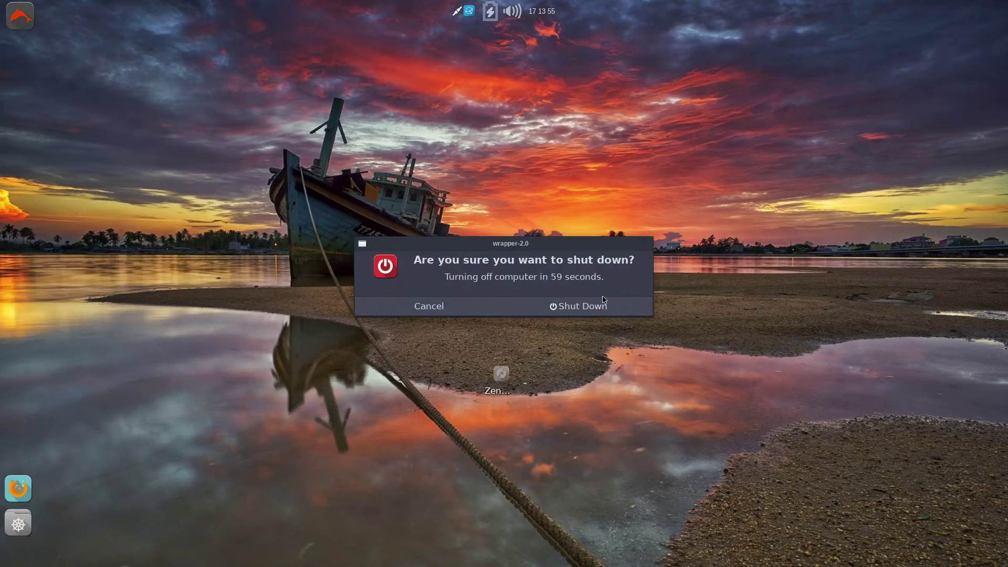
{"action": "left_click", "coordinate": [603, 301]}
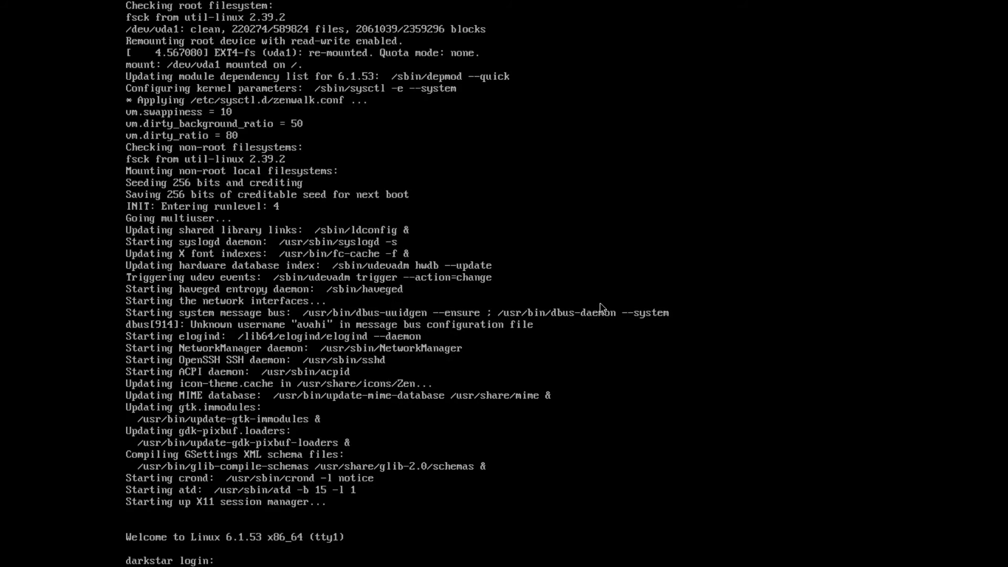